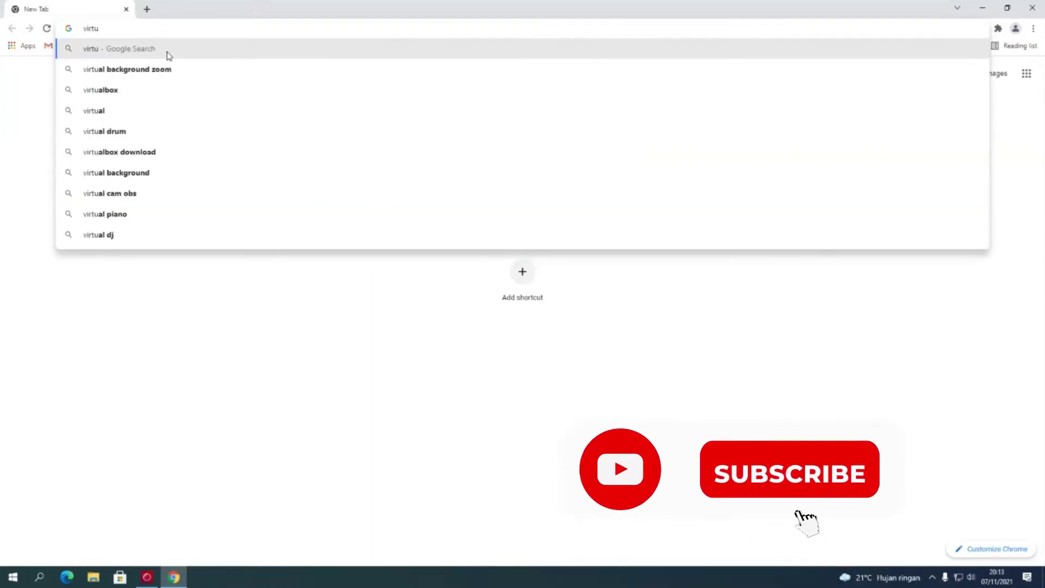
- Search the web for "virtual box" and open the Downloads page of virtualbox.org from the results
{"action": "type", "text": "al box"}
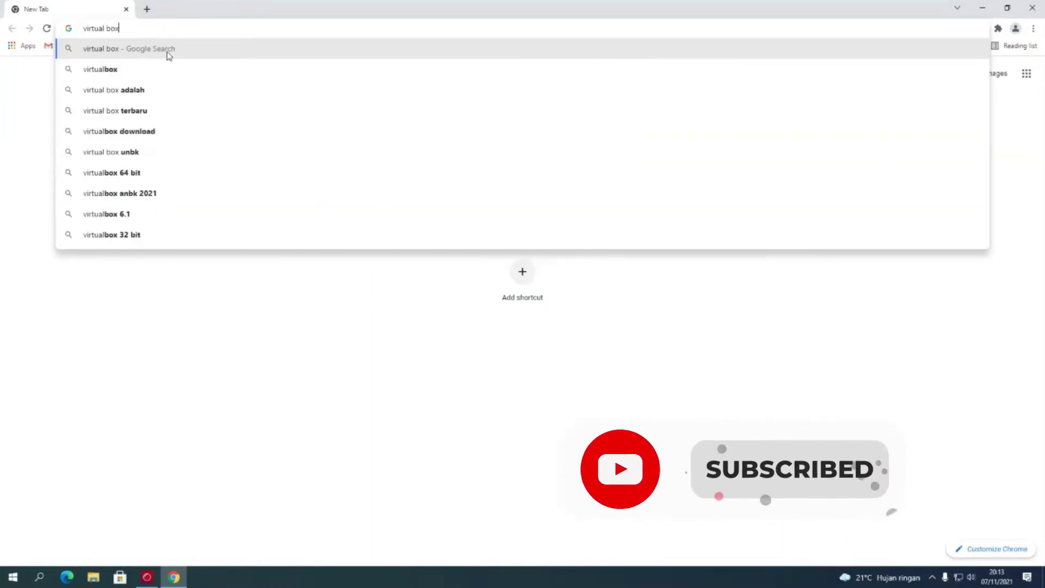
{"action": "key", "text": "Return"}
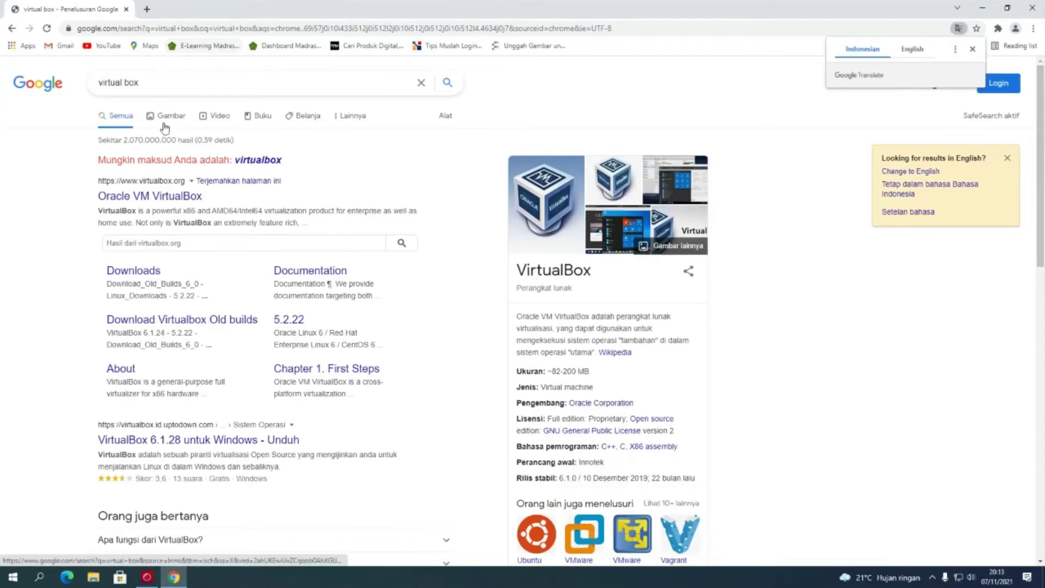
{"action": "left_click", "coordinate": [151, 276]}
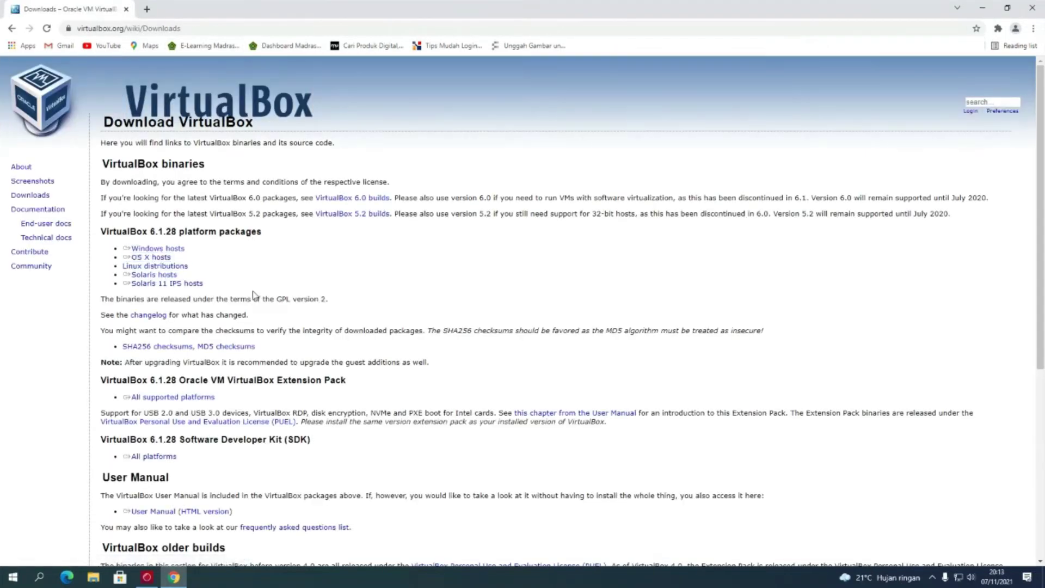
- Examine the VirtualBox 6.1.28 platform packages on the download page, including the Windows hosts package
{"action": "left_click_drag", "start_coordinate": [197, 267], "coordinate": [124, 245]}
{"action": "left_click", "coordinate": [126, 224]}
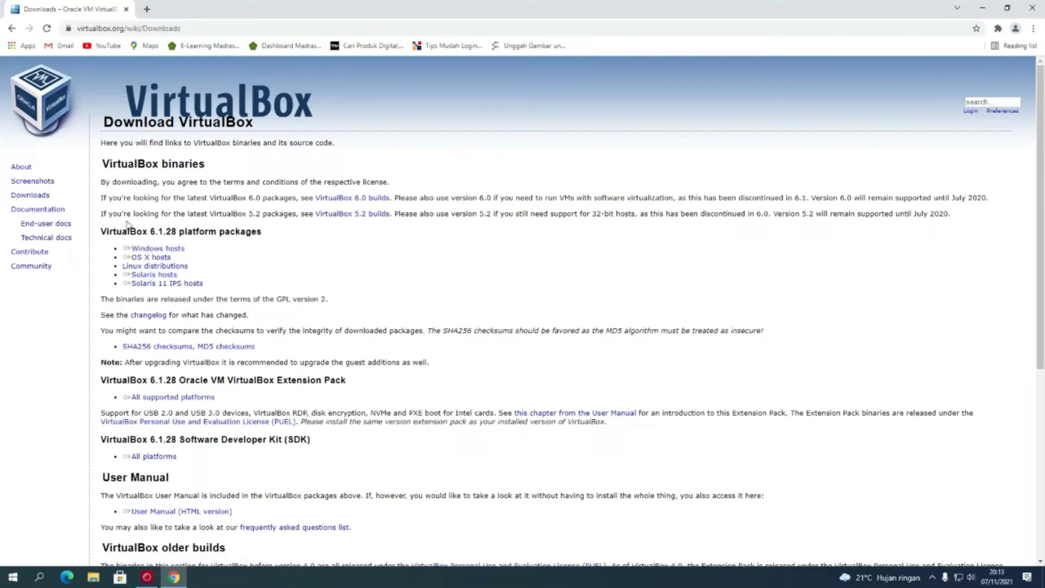
{"action": "left_click", "coordinate": [174, 248]}
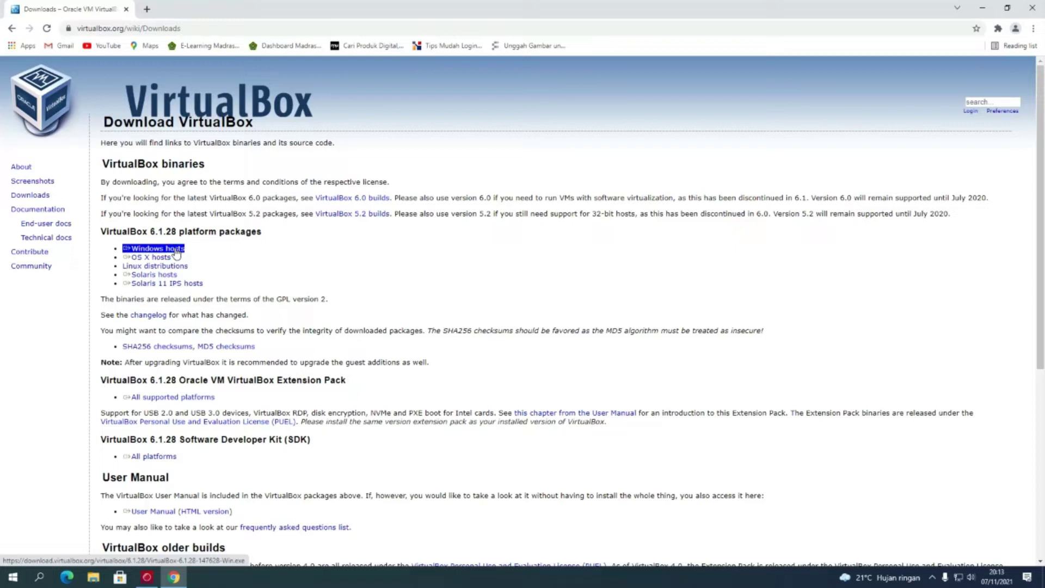
{"action": "left_click", "coordinate": [187, 283]}
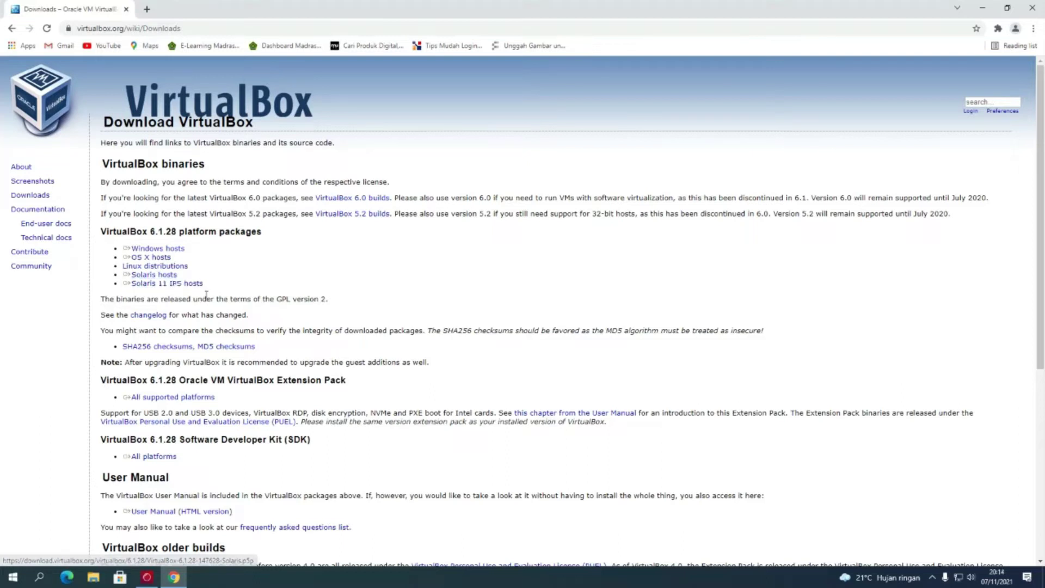
{"action": "scroll", "coordinate": [522, 310], "scroll_direction": "down", "scroll_amount": 3}
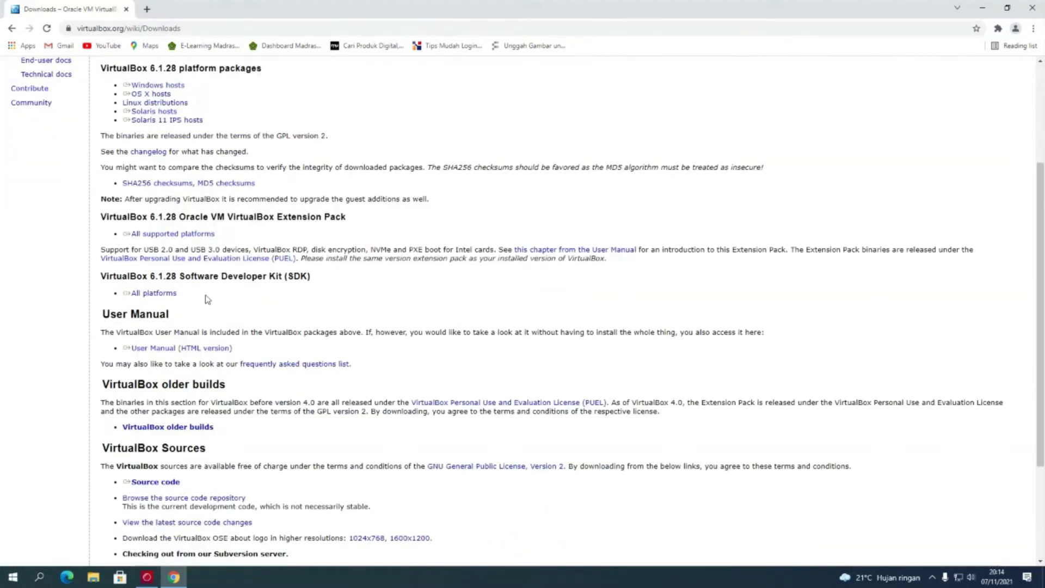
{"action": "scroll", "coordinate": [207, 299], "scroll_direction": "up", "scroll_amount": 3}
{"action": "left_click_drag", "start_coordinate": [151, 231], "coordinate": [178, 233]}
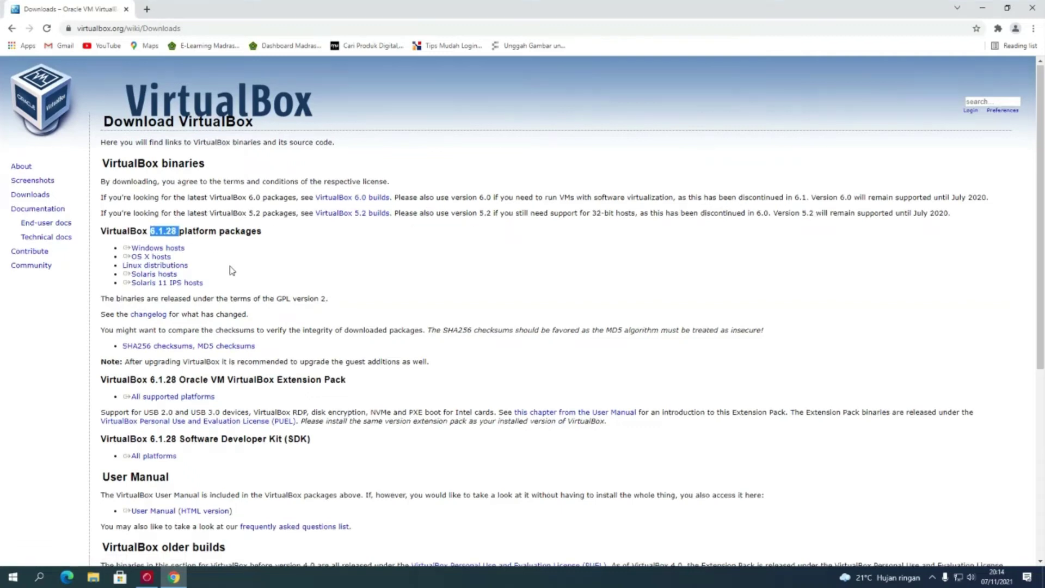
- Open the VirtualBox older builds page and go to the VirtualBox 6.1 old builds
{"action": "scroll", "coordinate": [231, 270], "scroll_direction": "down", "scroll_amount": 4}
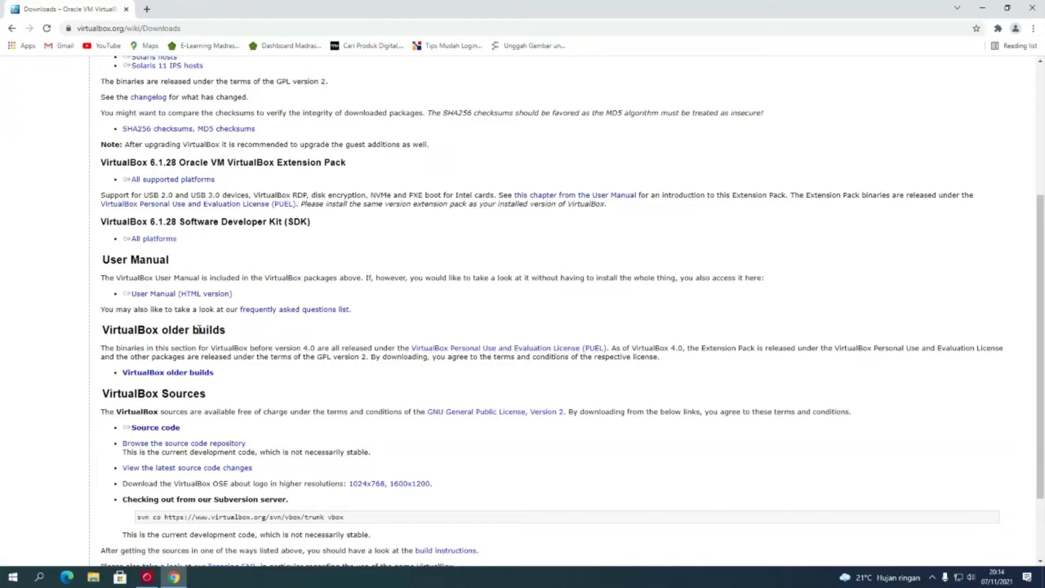
{"action": "triple_click", "coordinate": [191, 375]}
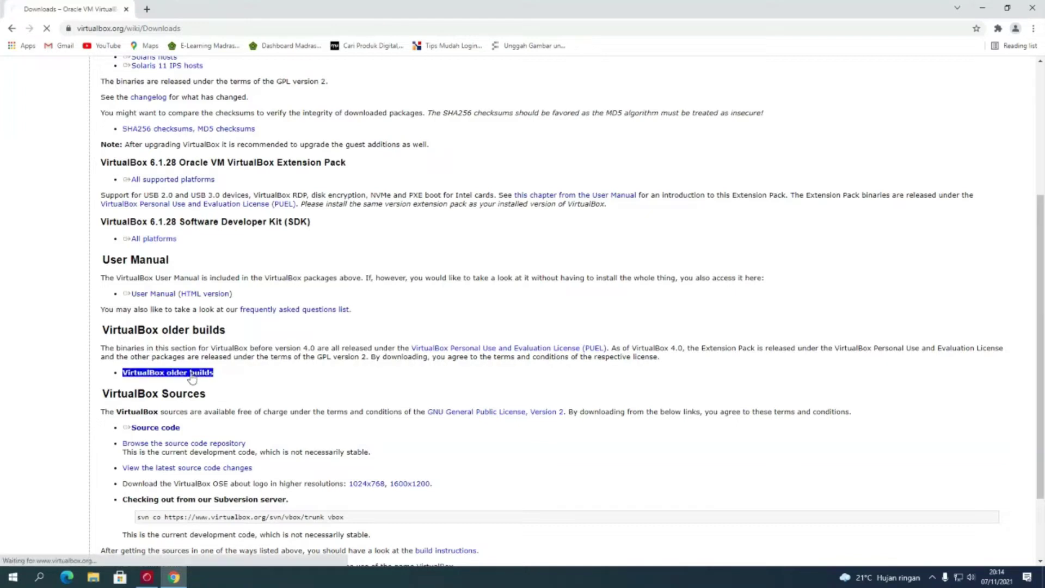
{"action": "triple_click", "coordinate": [162, 145]}
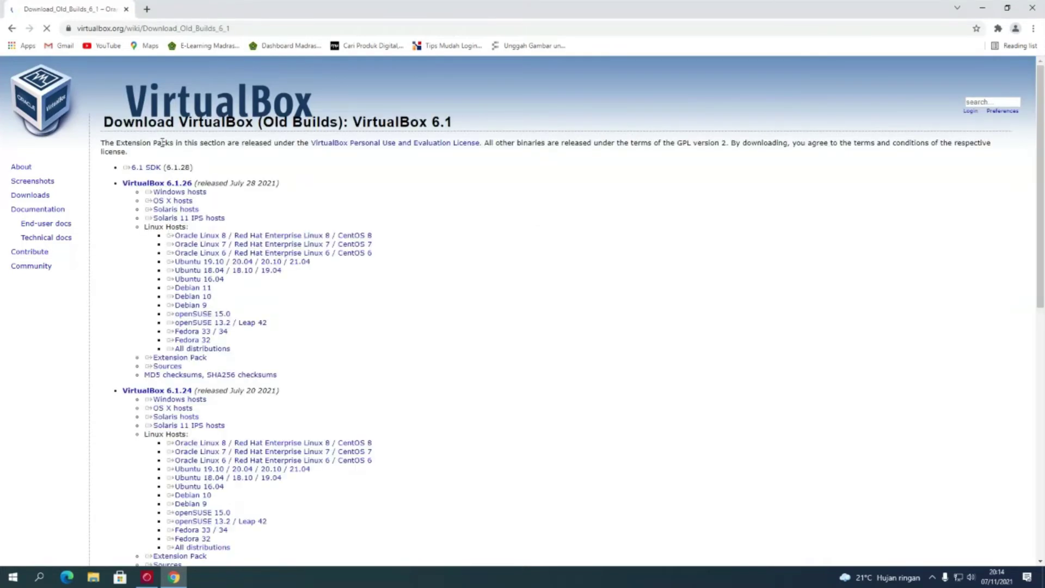
- Look through the VirtualBox 6.1 old releases and the host packages offered for each version
{"action": "scroll", "coordinate": [194, 351], "scroll_direction": "down", "scroll_amount": 2}
{"action": "scroll", "coordinate": [194, 351], "scroll_direction": "down", "scroll_amount": 10}
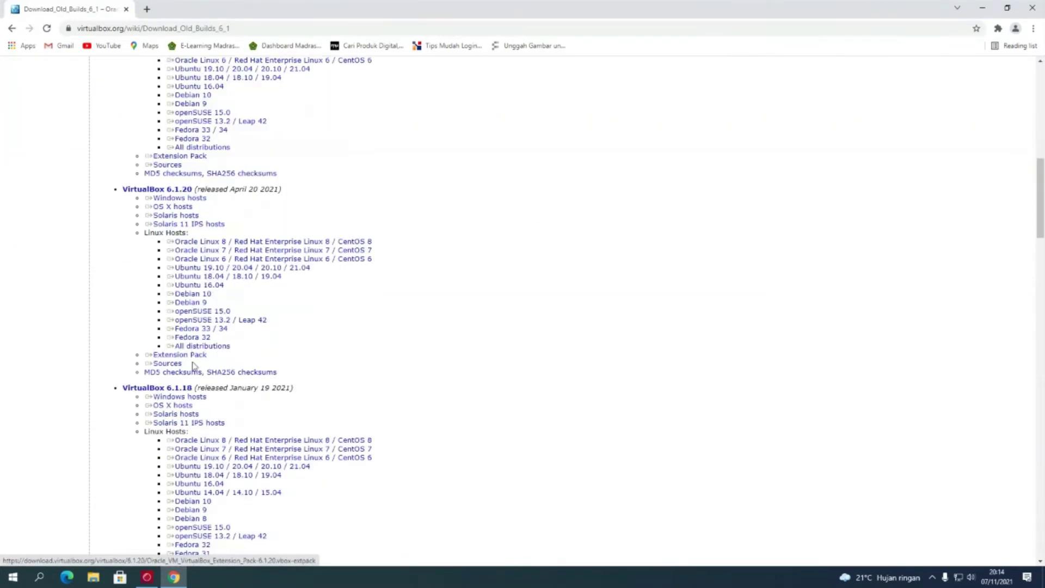
{"action": "scroll", "coordinate": [194, 365], "scroll_direction": "up", "scroll_amount": 5}
{"action": "triple_click", "coordinate": [193, 367]}
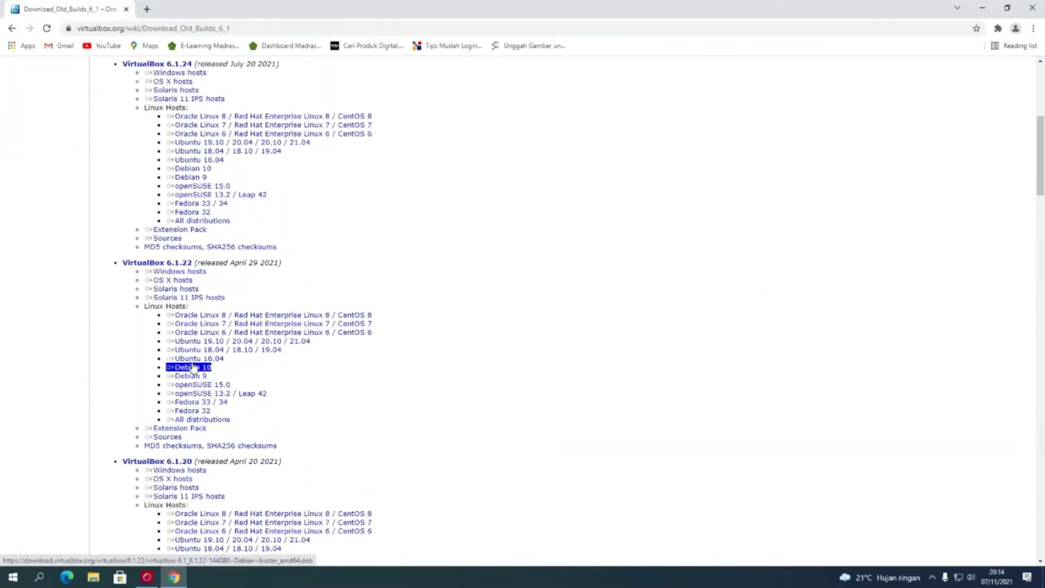
{"action": "left_click_drag", "start_coordinate": [193, 367], "coordinate": [194, 279]}
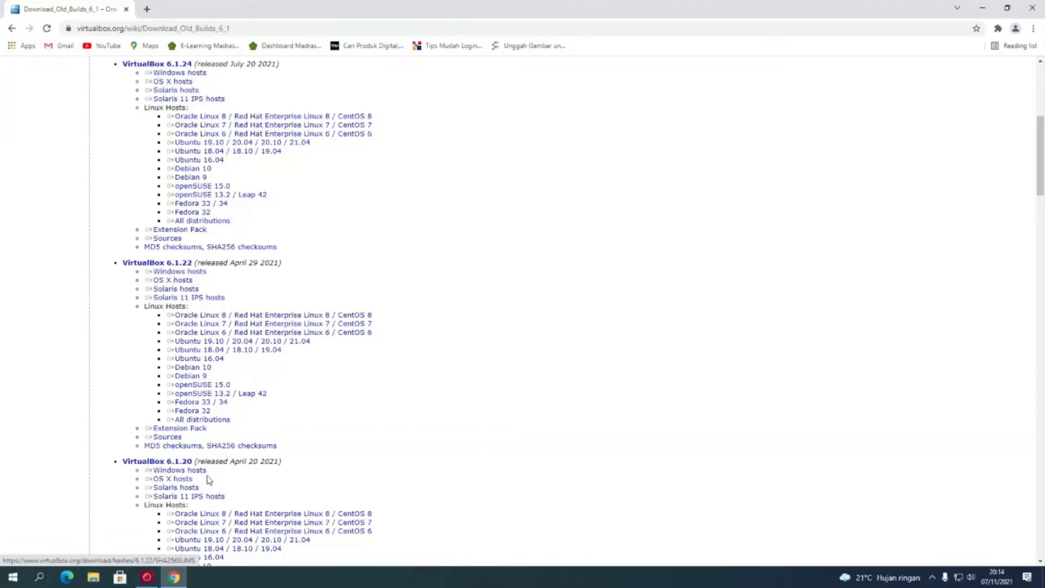
{"action": "scroll", "coordinate": [208, 479], "scroll_direction": "up", "scroll_amount": 5}
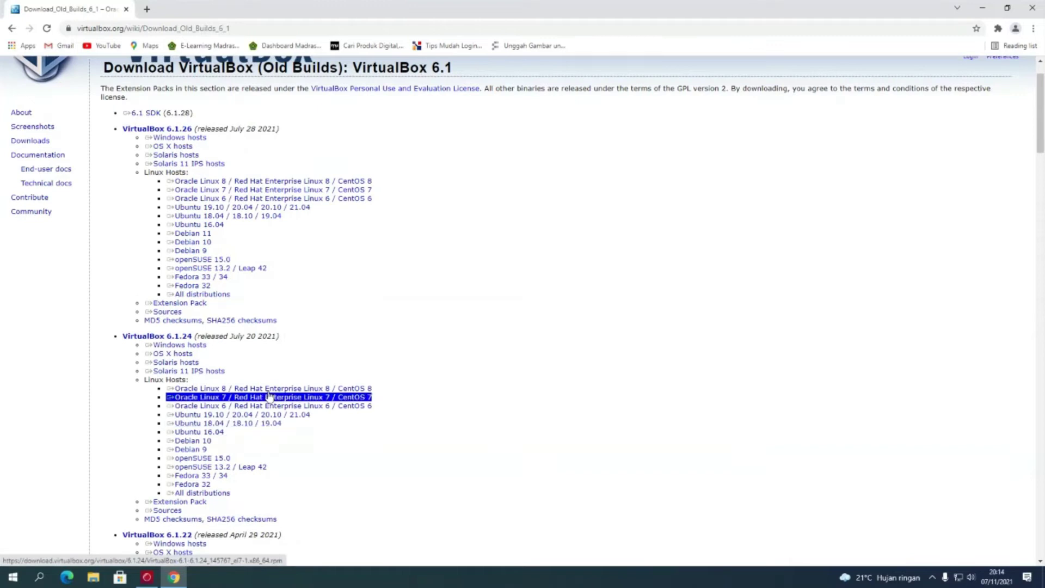
{"action": "left_click", "coordinate": [382, 321]}
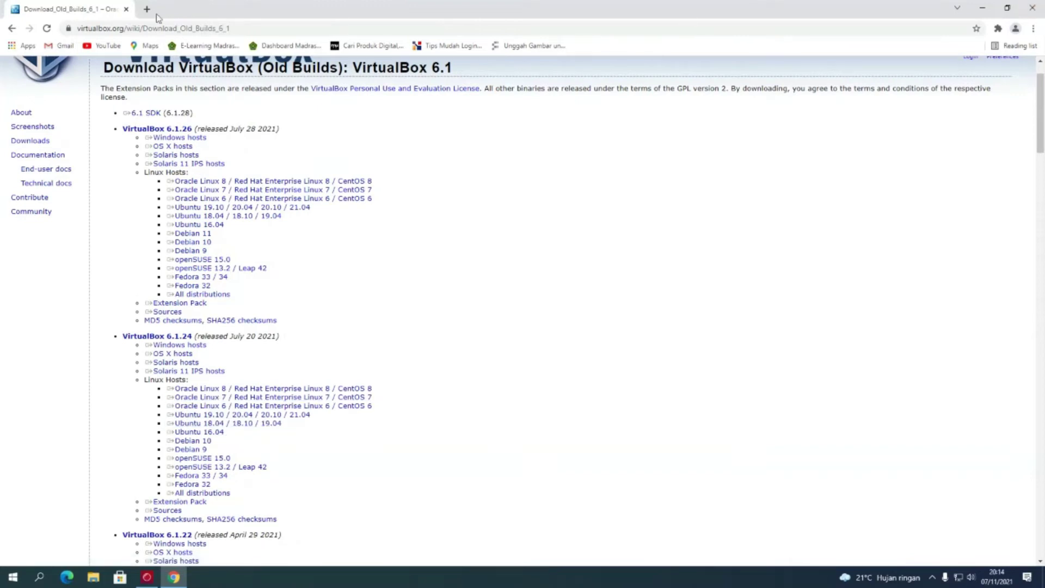
- Minimize the browser and refresh the desktop
{"action": "left_click", "coordinate": [982, 8]}
{"action": "right_click", "coordinate": [495, 109]}
{"action": "left_click", "coordinate": [517, 136]}
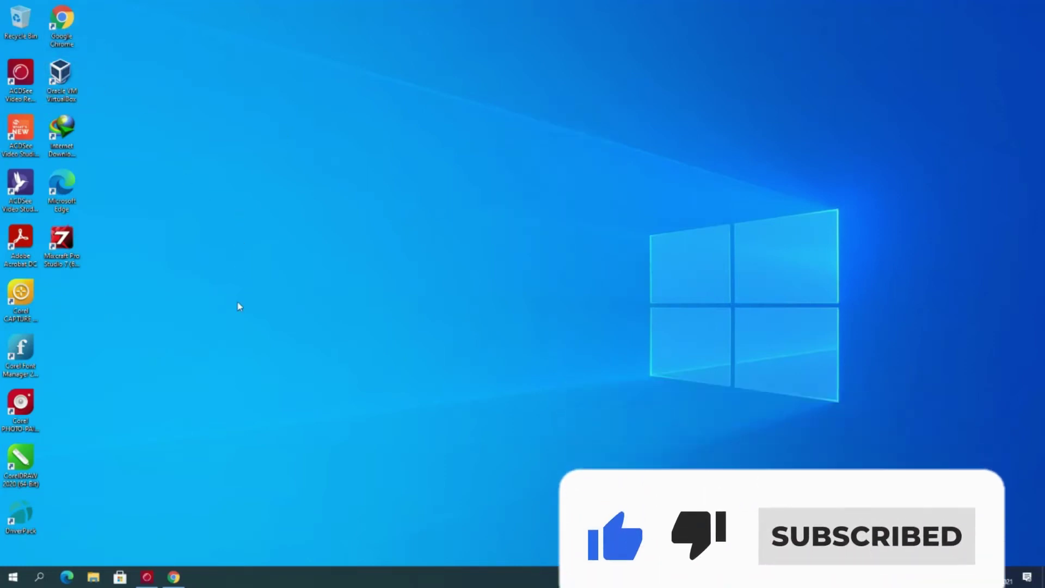
- Switch back to Chrome, search for "rdm kemenag" and open the RDM Kemenag website
{"action": "left_click", "coordinate": [174, 577]}
{"action": "left_click", "coordinate": [227, 29]}
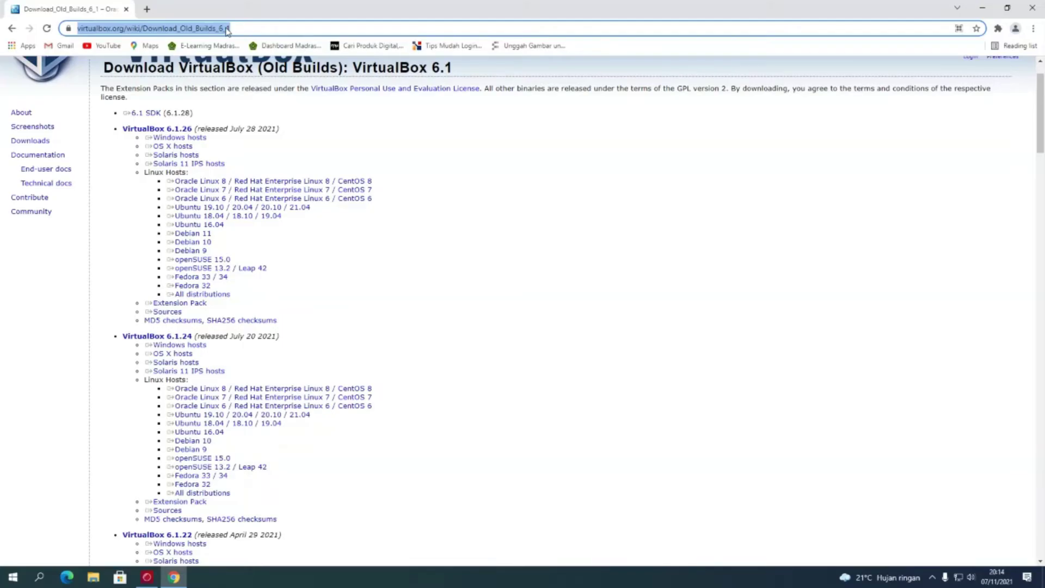
{"action": "type", "text": "rd"}
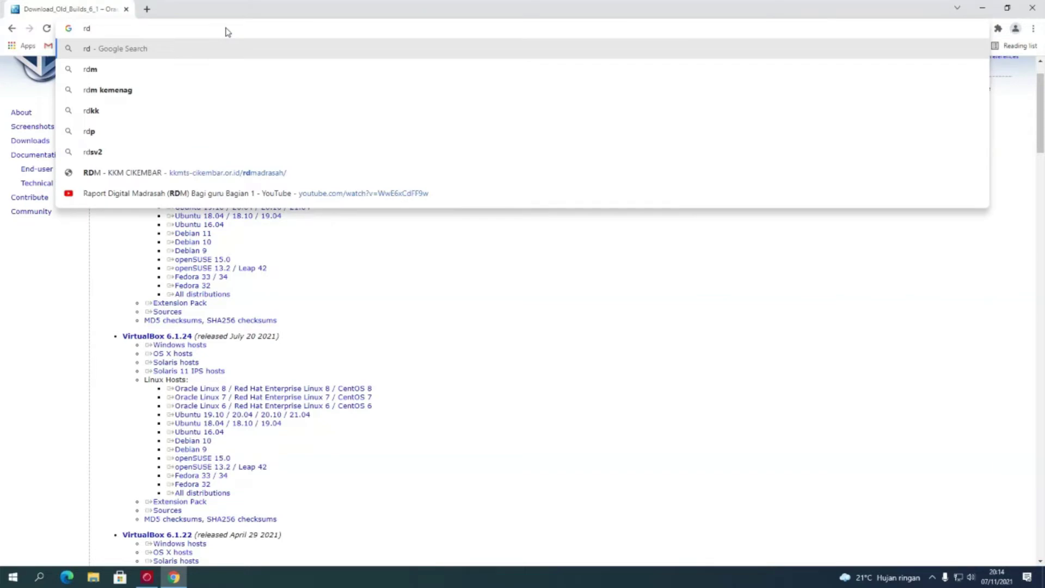
{"action": "type", "text": "m"}
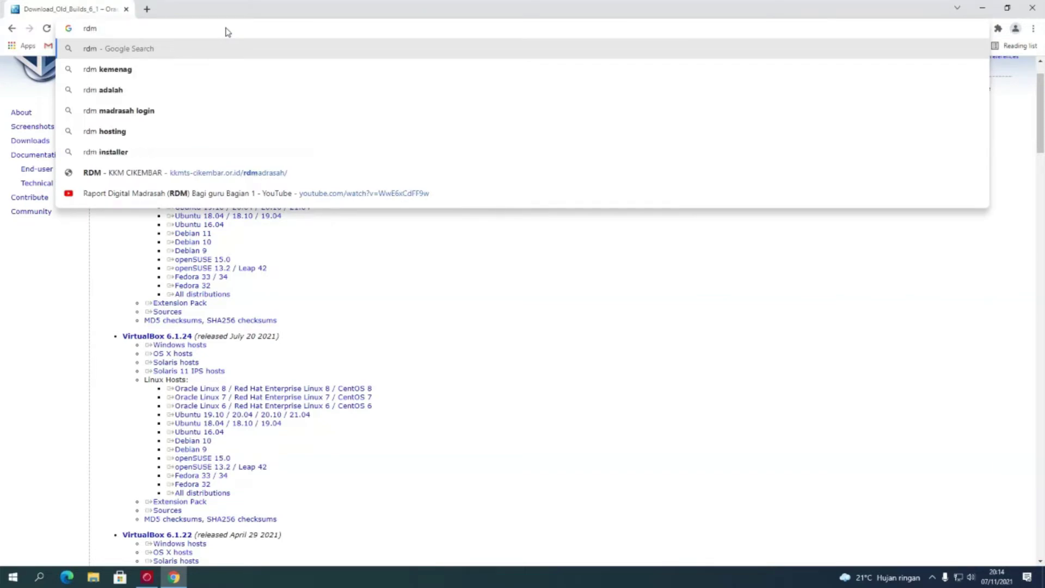
{"action": "type", "text": " kemenag"}
{"action": "key", "text": "Return"}
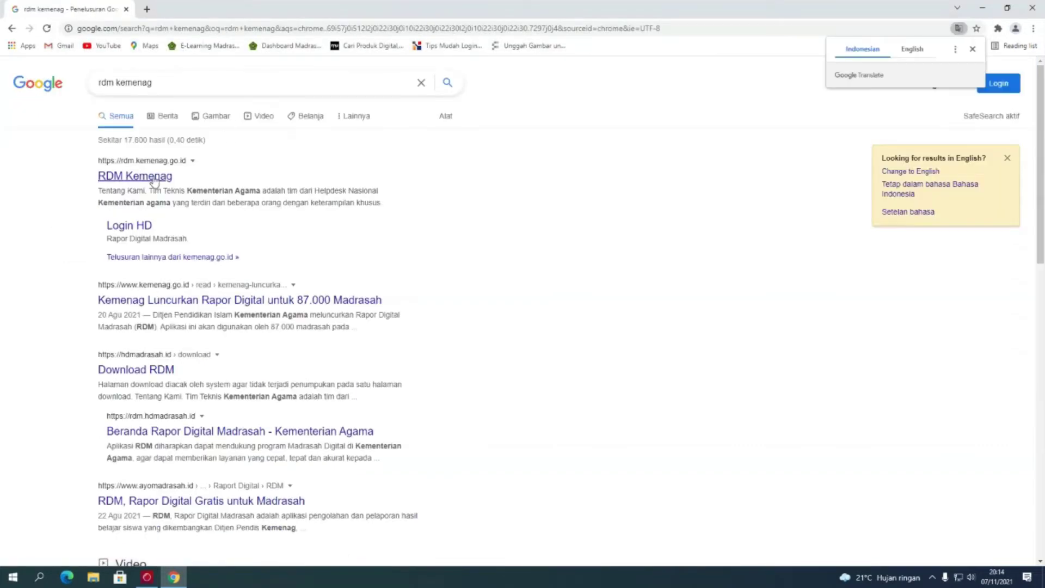
{"action": "left_click", "coordinate": [155, 178]}
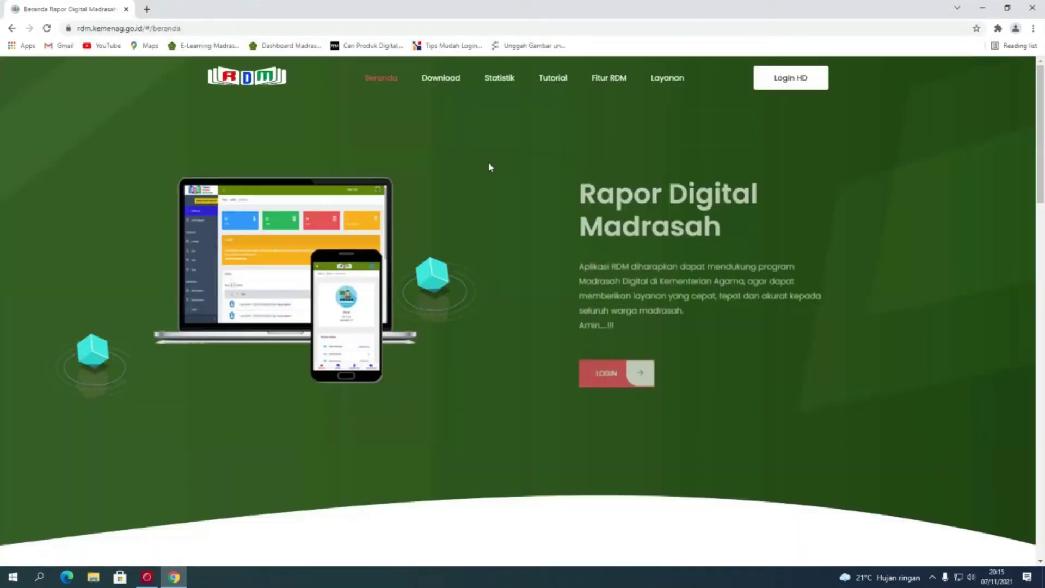
- Open the site's RDM download page and examine the Versi VDI section
{"action": "left_click", "coordinate": [441, 78]}
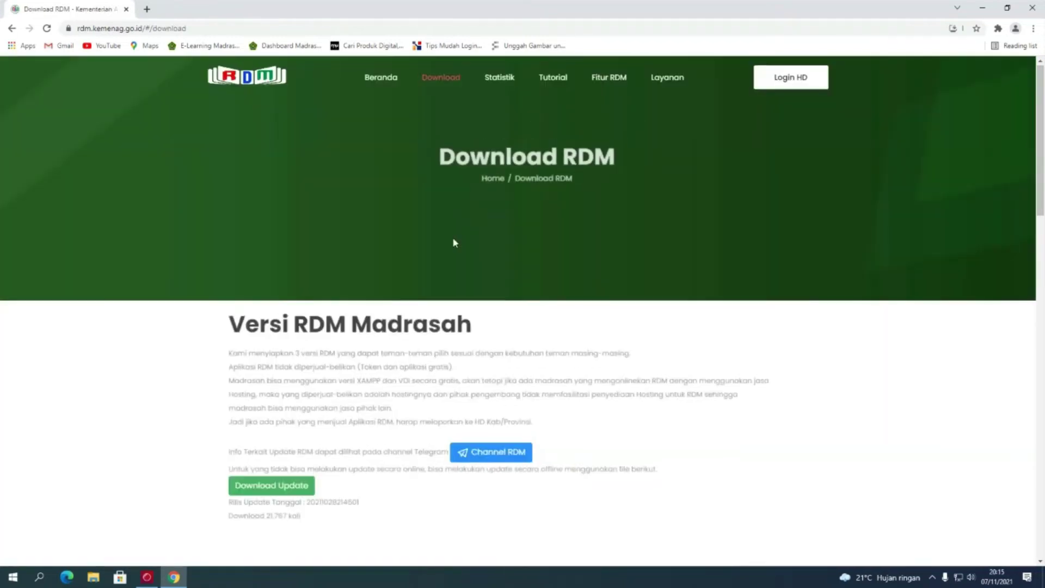
{"action": "scroll", "coordinate": [454, 243], "scroll_direction": "down", "scroll_amount": 10}
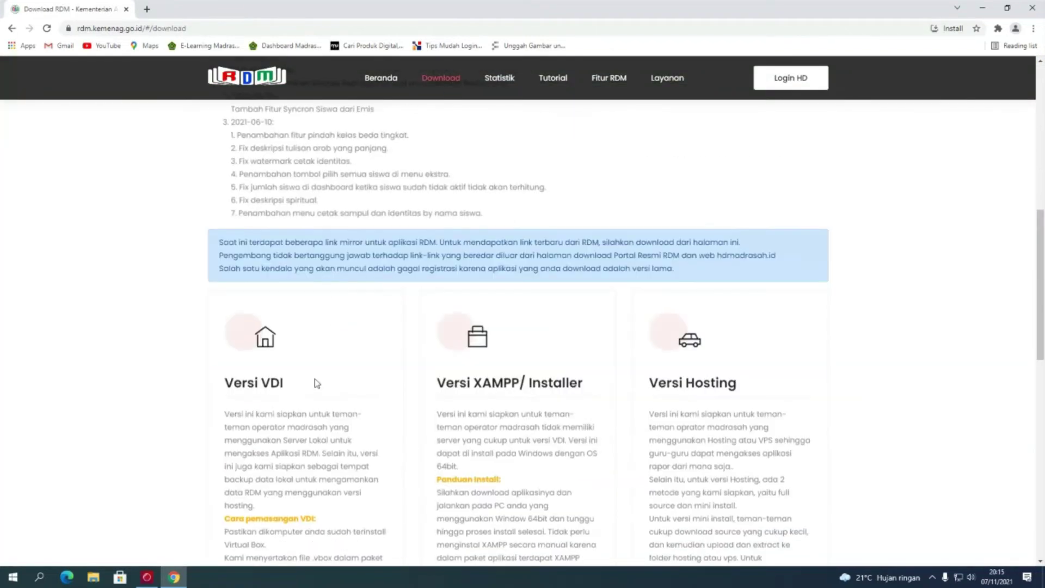
{"action": "scroll", "coordinate": [314, 383], "scroll_direction": "down", "scroll_amount": 4}
{"action": "left_click_drag", "start_coordinate": [220, 169], "coordinate": [301, 170]}
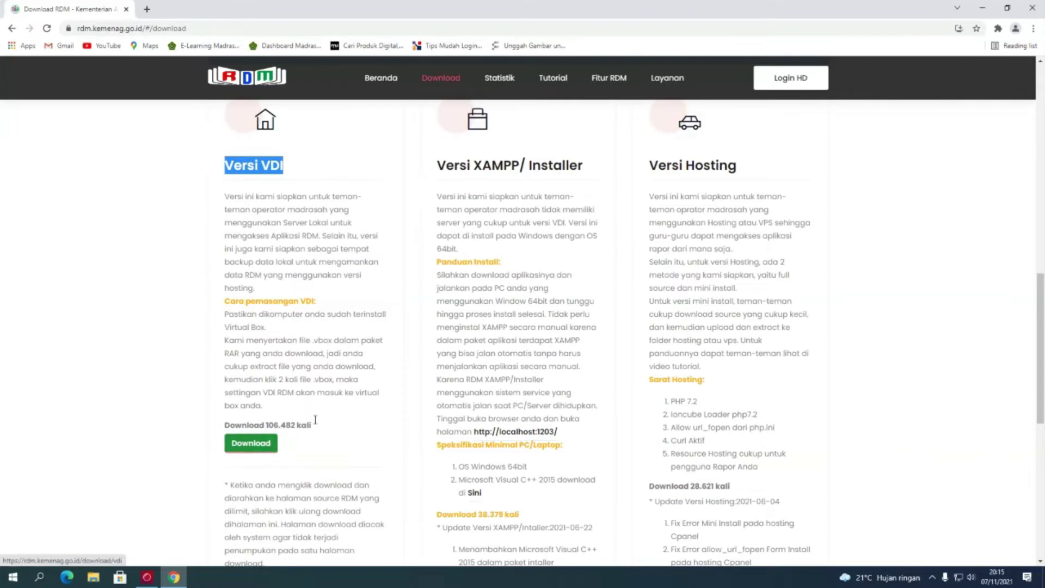
- Check the downloaded files in the RDM folder under 2021 2022 on DATA SEKOLAH (F:), and close File Explorer
{"action": "left_click", "coordinate": [94, 577]}
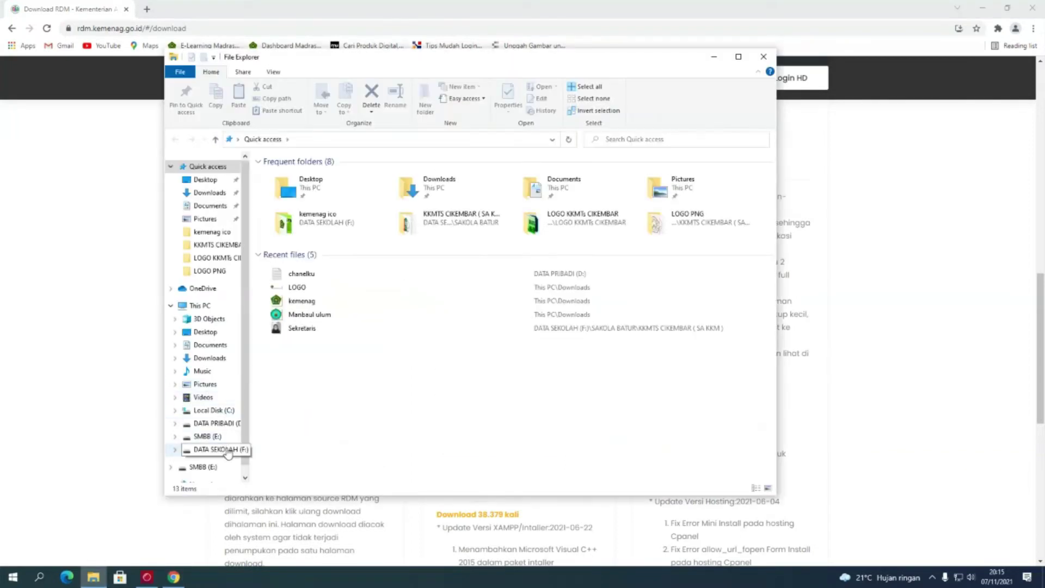
{"action": "left_click", "coordinate": [228, 452]}
{"action": "double_click", "coordinate": [283, 175]}
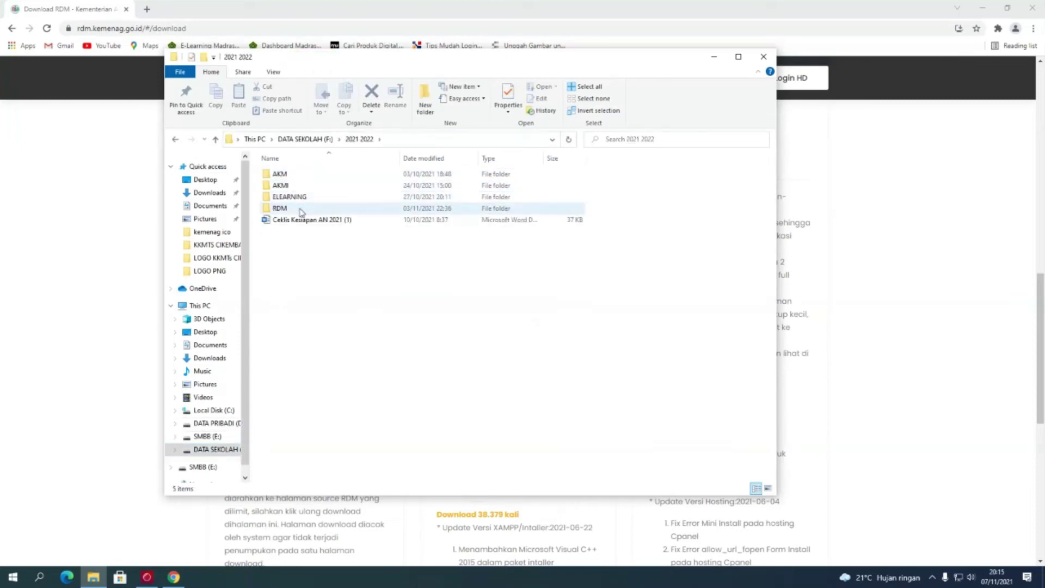
{"action": "double_click", "coordinate": [301, 210]}
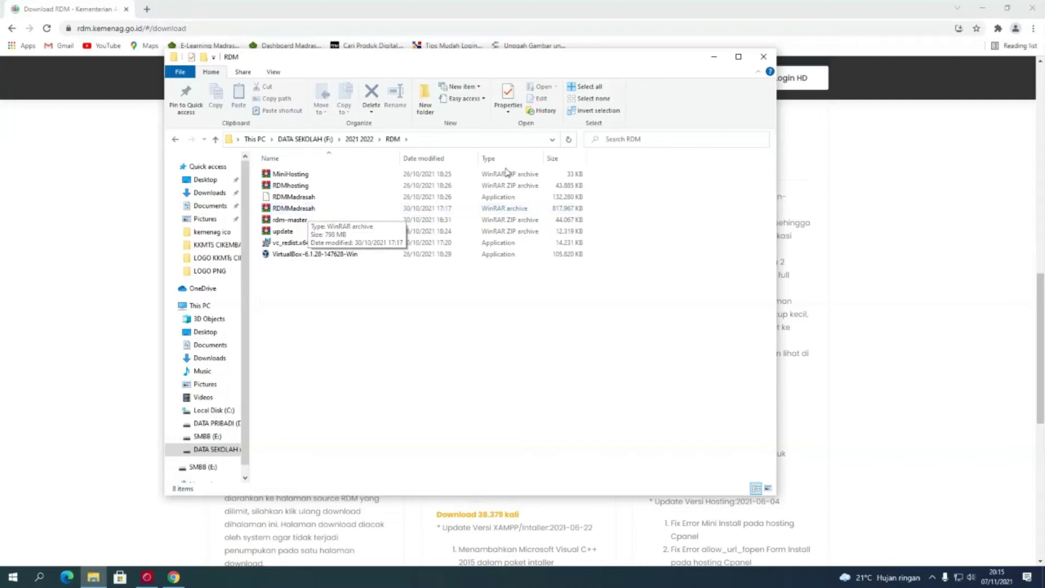
{"action": "left_click", "coordinate": [762, 59]}
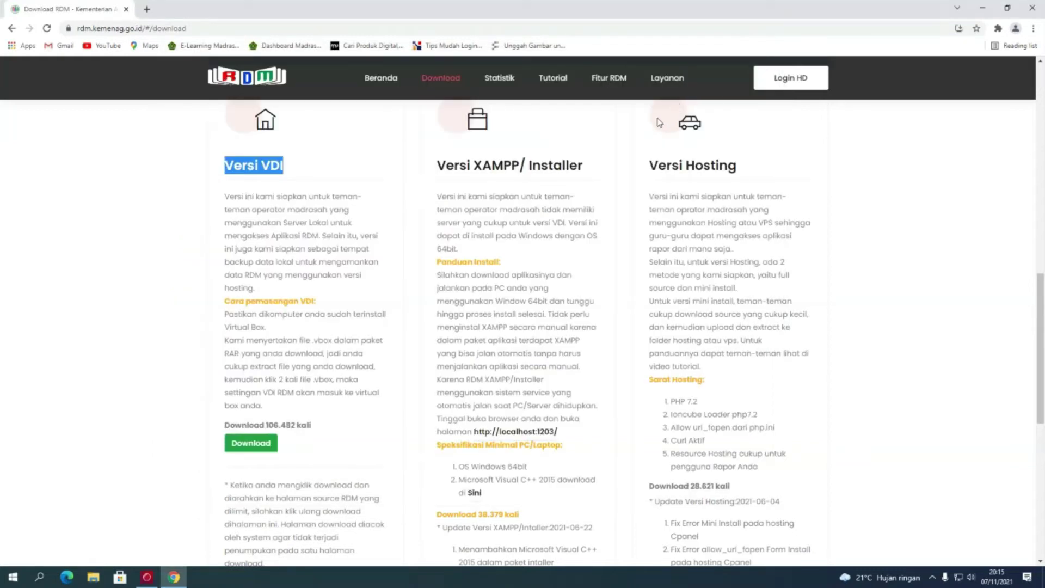
- Close the browser and refresh the desktop
{"action": "left_click", "coordinate": [1030, 8]}
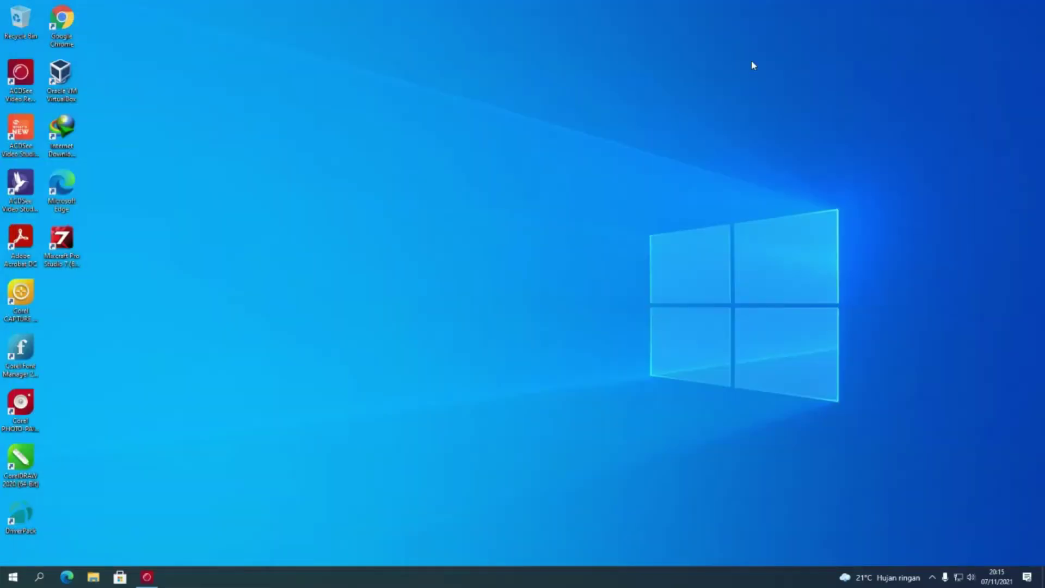
{"action": "right_click", "coordinate": [417, 109]}
{"action": "left_click", "coordinate": [447, 134]}
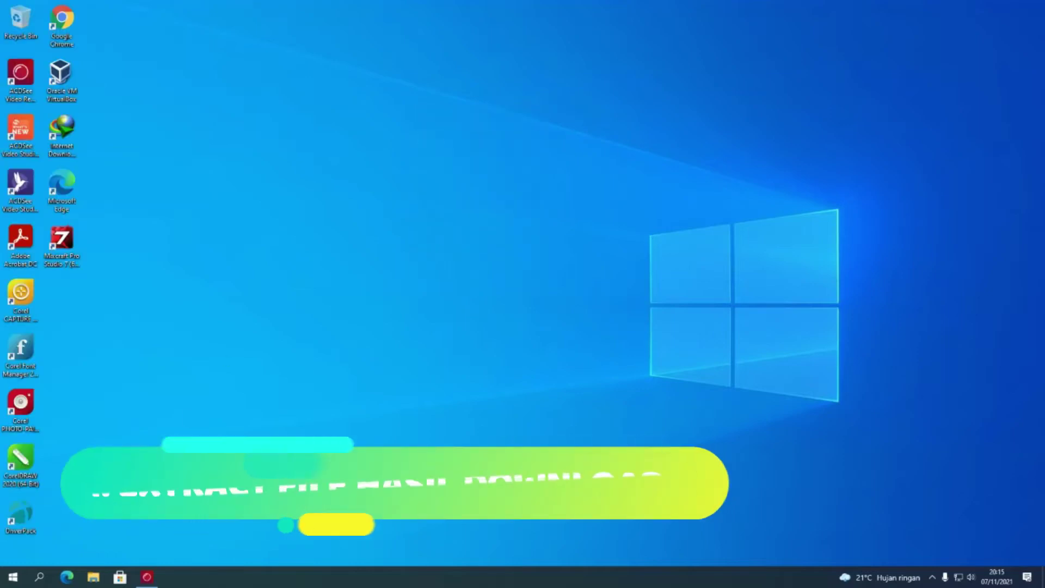
- Extract the RDMMadrasah WinRAR archive in F:\2021 2022\RDM to its own RDMMadrasah folder and open that folder
{"action": "left_click", "coordinate": [94, 576]}
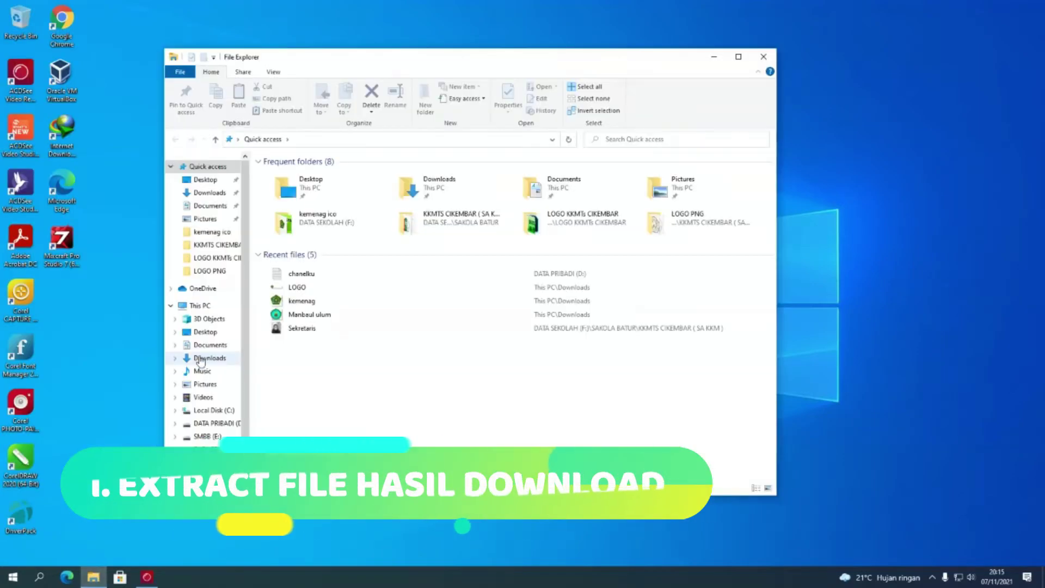
{"action": "left_click", "coordinate": [210, 446]}
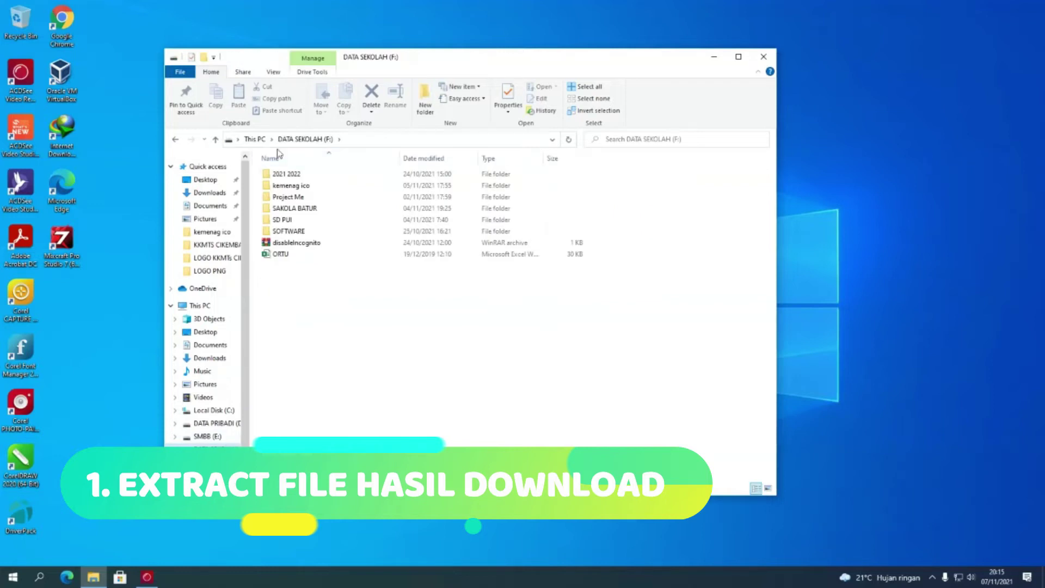
{"action": "double_click", "coordinate": [293, 174]}
{"action": "double_click", "coordinate": [289, 209]}
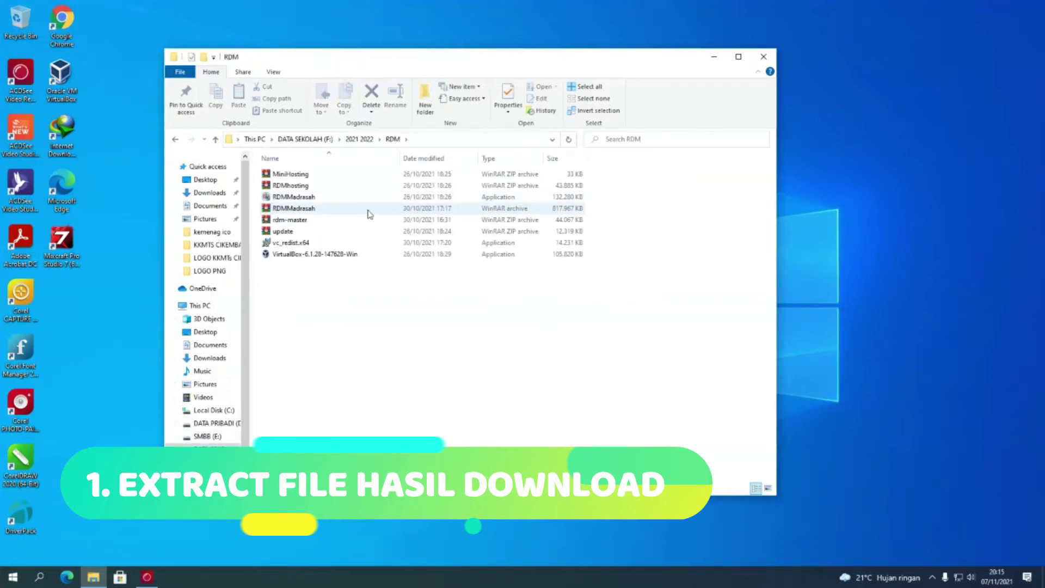
{"action": "right_click", "coordinate": [305, 214]}
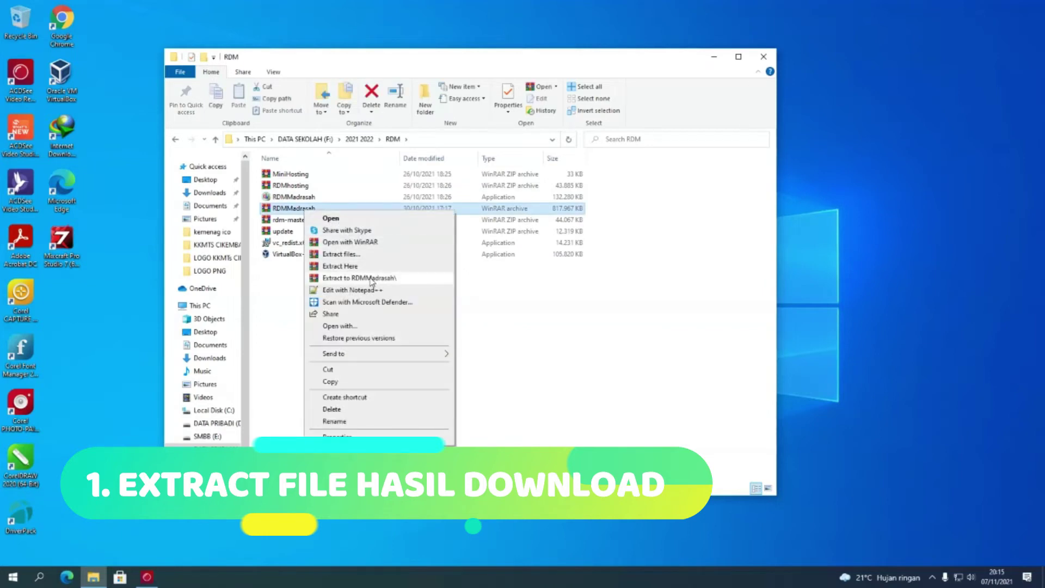
{"action": "left_click", "coordinate": [368, 277]}
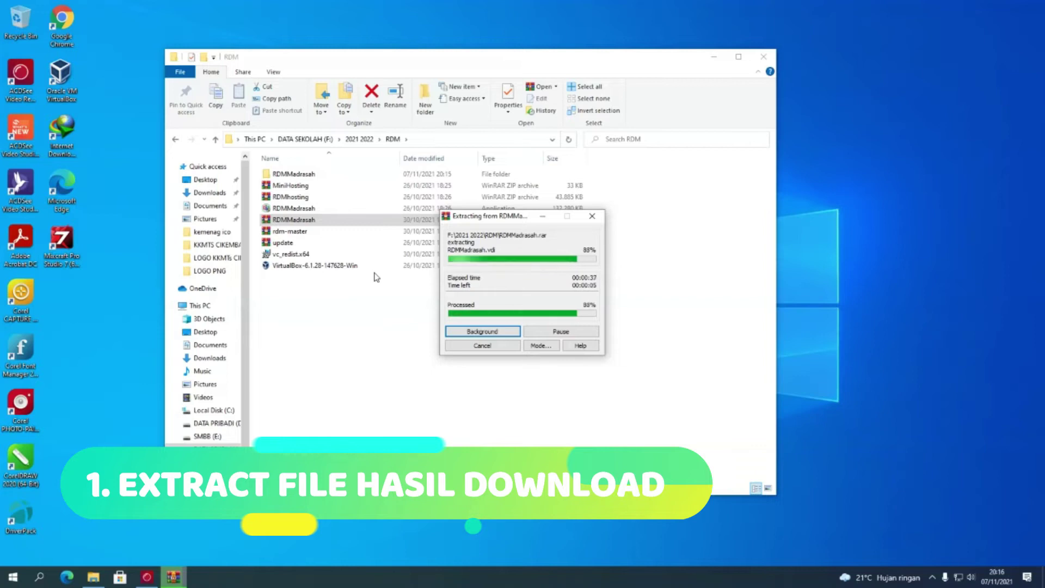
{"action": "double_click", "coordinate": [299, 174]}
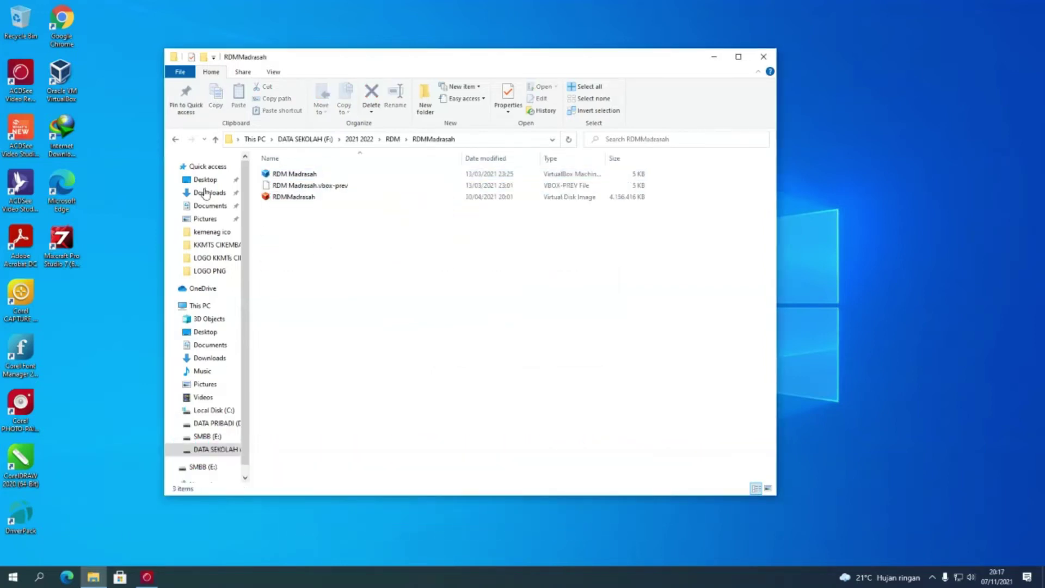
- Open Chrome, search for "rdm kemenag" and go to the Rapor Digital Madrasah website
{"action": "left_click", "coordinate": [83, 47]}
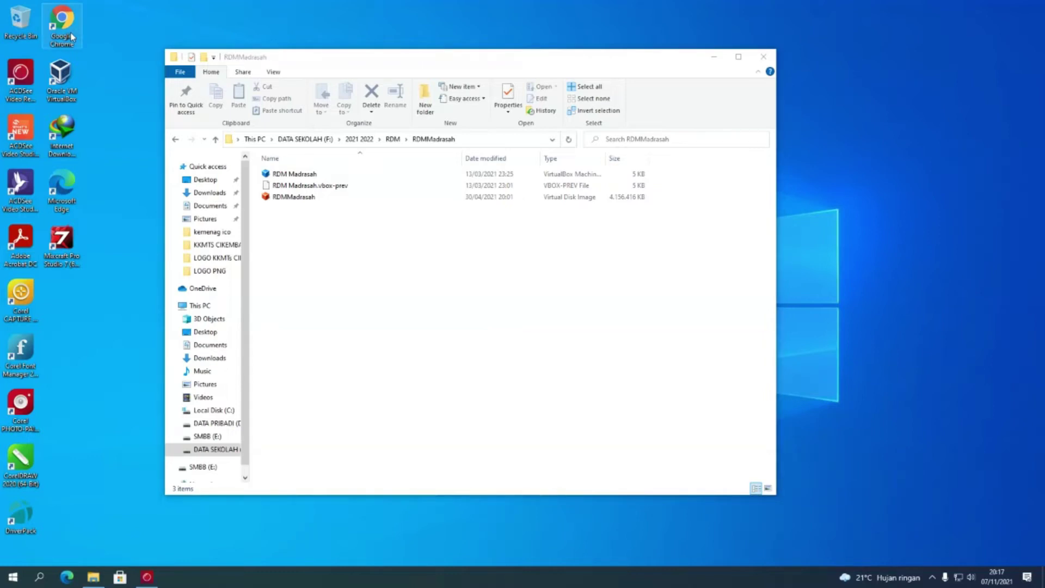
{"action": "double_click", "coordinate": [71, 36]}
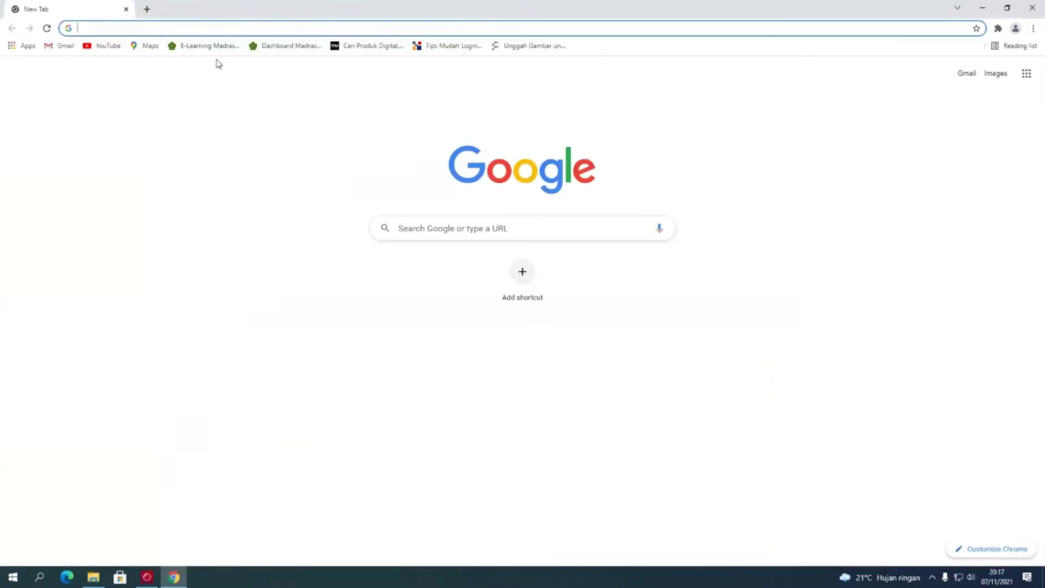
{"action": "type", "text": "rdm kemenag"}
{"action": "key", "text": "Return"}
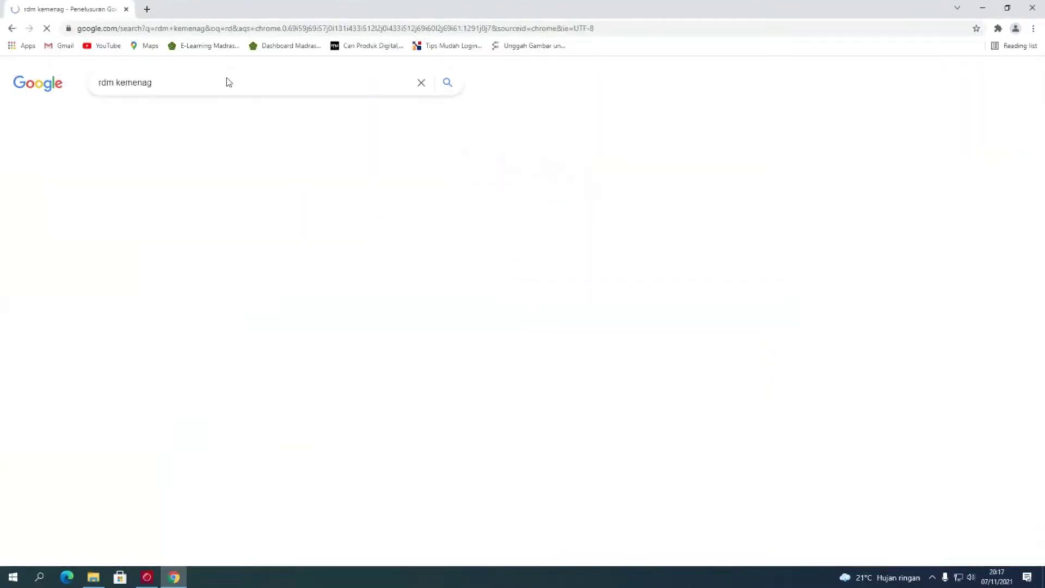
{"action": "left_click", "coordinate": [168, 180]}
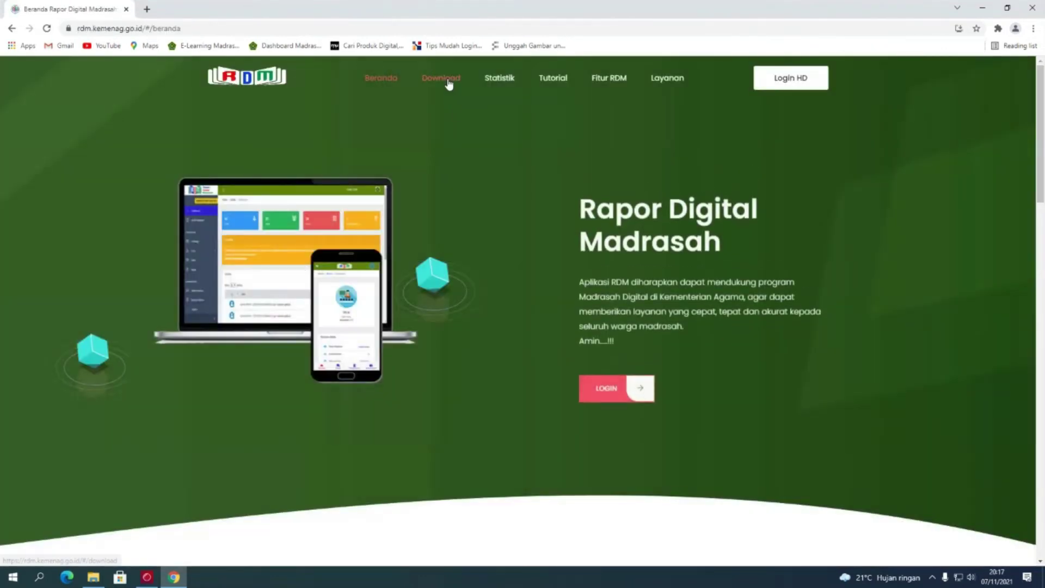
- Open the RDM download page and highlight the Versi VDI instructions on extracting the download and opening the .vbox file
{"action": "left_click", "coordinate": [441, 78]}
{"action": "scroll", "coordinate": [384, 286], "scroll_direction": "down", "scroll_amount": 10}
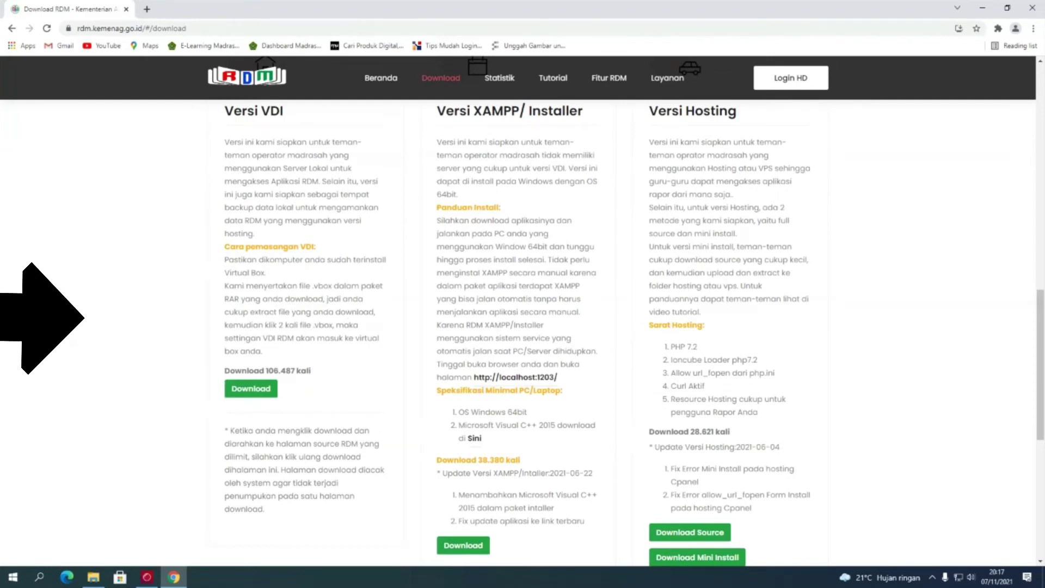
{"action": "left_click_drag", "start_coordinate": [327, 299], "coordinate": [374, 353]}
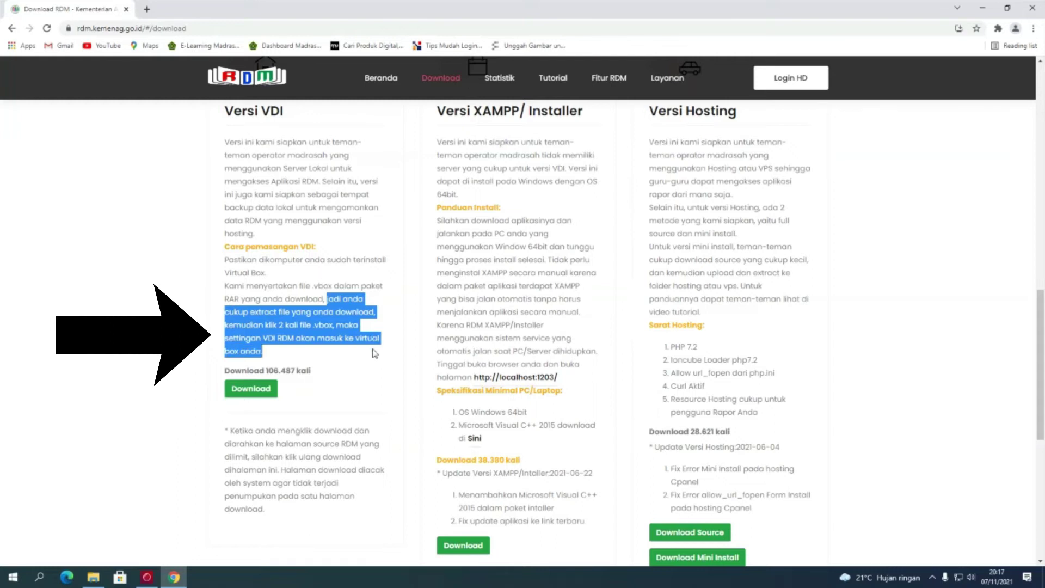
- Return to the extracted RDMMadrasah folder, minimize Chrome, and check the RDM Madrasah machine file and the RDMMadrasah virtual disk image
{"action": "left_click", "coordinate": [93, 577]}
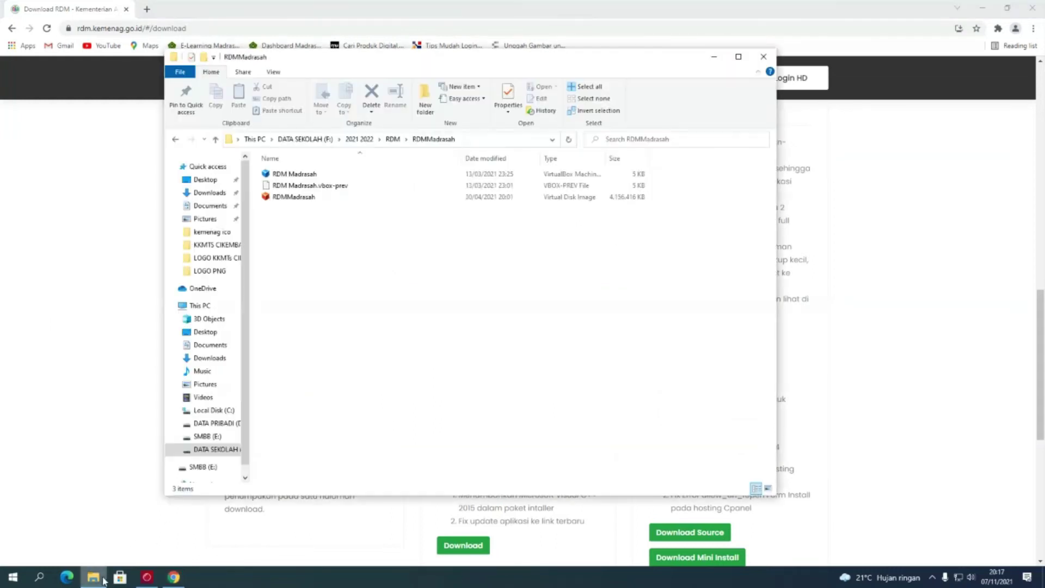
{"action": "left_click", "coordinate": [292, 177]}
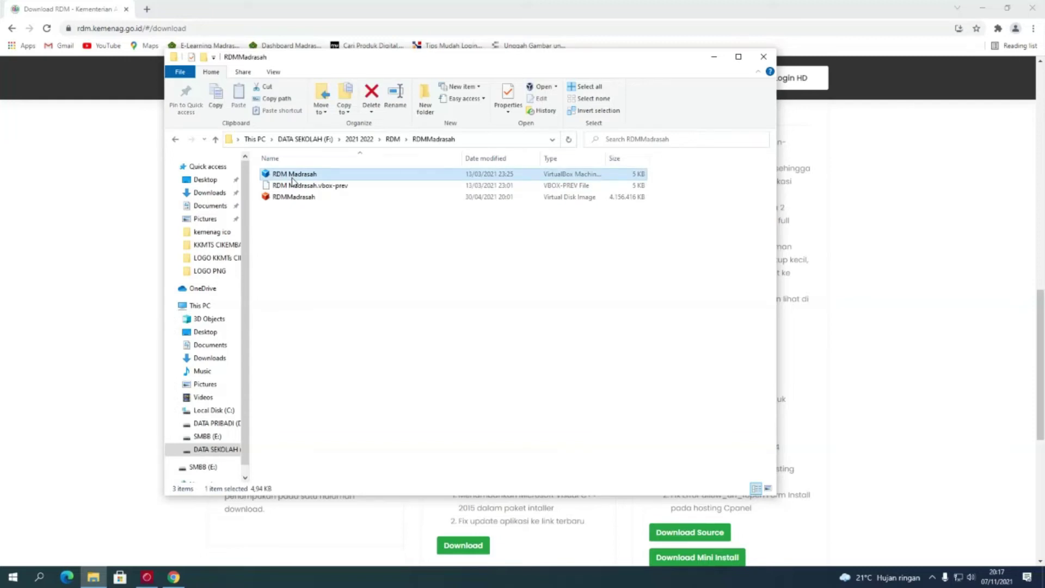
{"action": "left_click", "coordinate": [982, 8]}
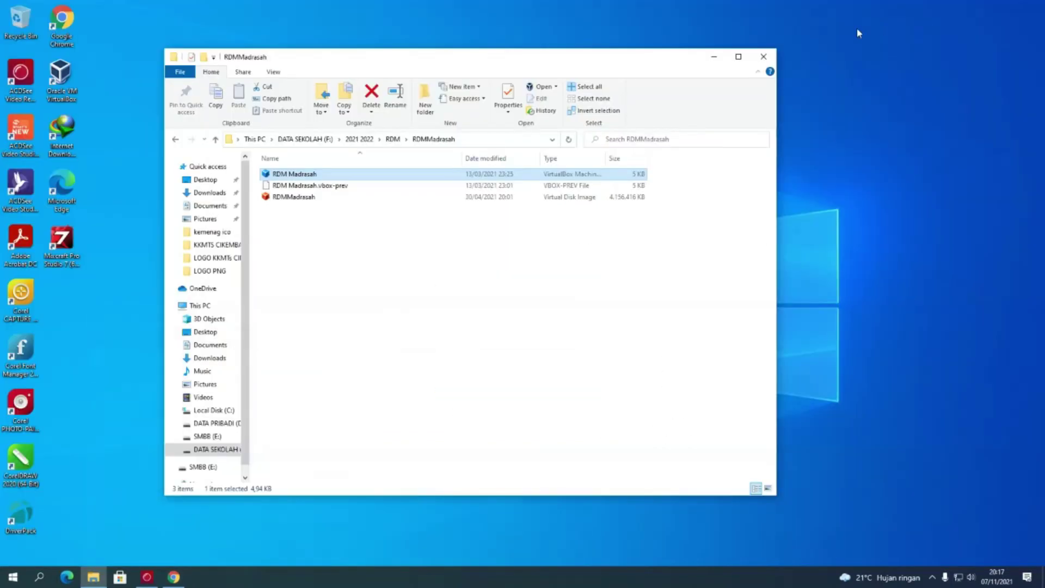
{"action": "left_click", "coordinate": [293, 197]}
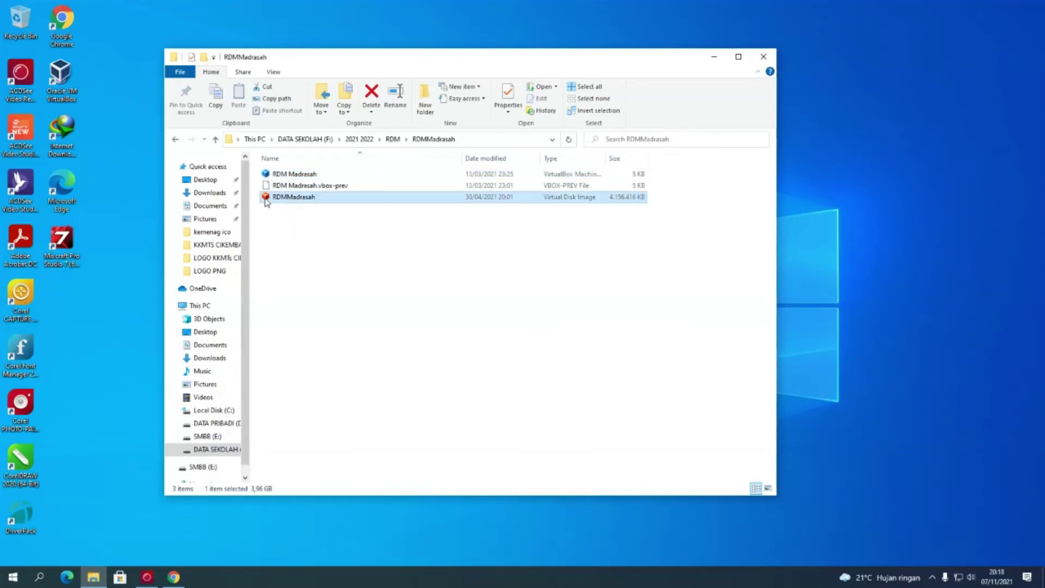
- Open Oracle VM VirtualBox and start a new virtual machine named rdmmts with type Linux and version Debian (64-bit)
{"action": "left_click", "coordinate": [61, 87]}
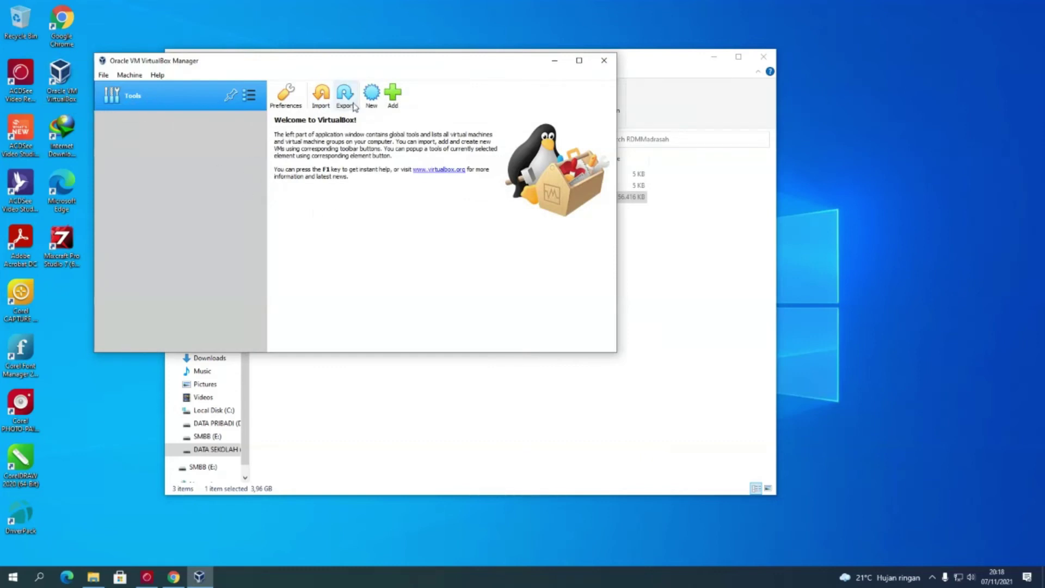
{"action": "left_click", "coordinate": [372, 95]}
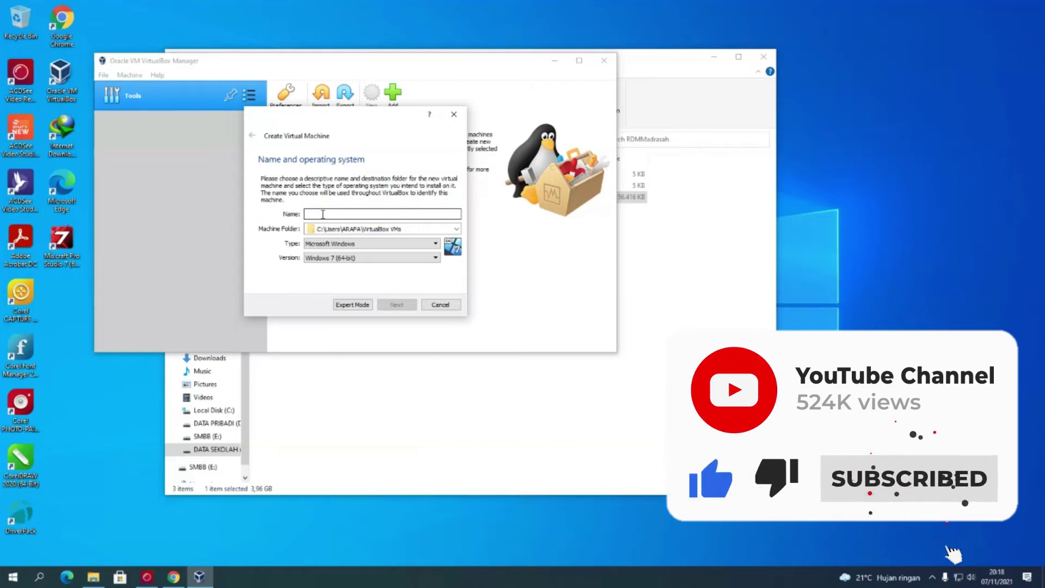
{"action": "type", "text": "rdmmts"}
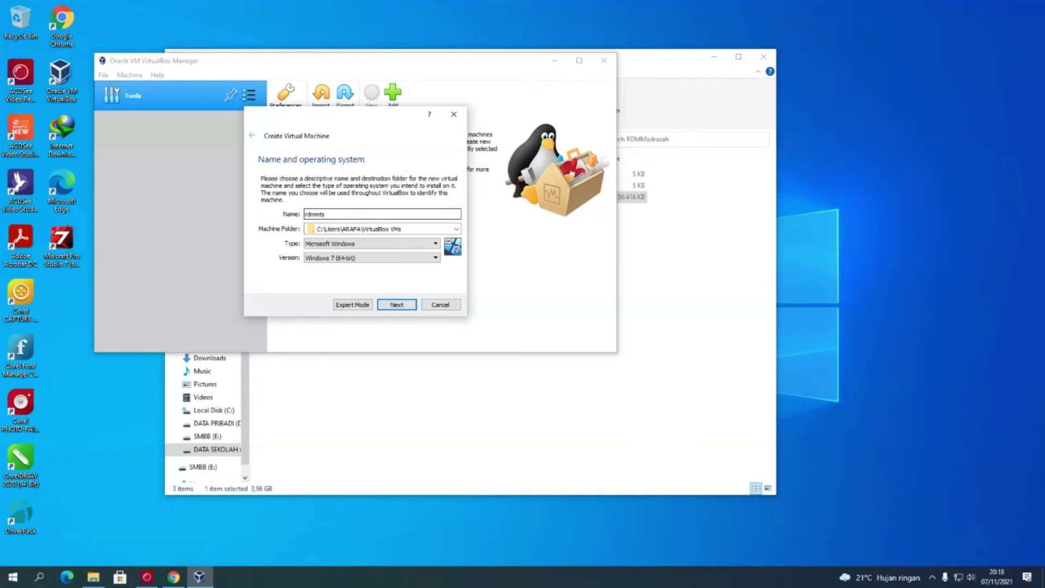
{"action": "left_click", "coordinate": [354, 244]}
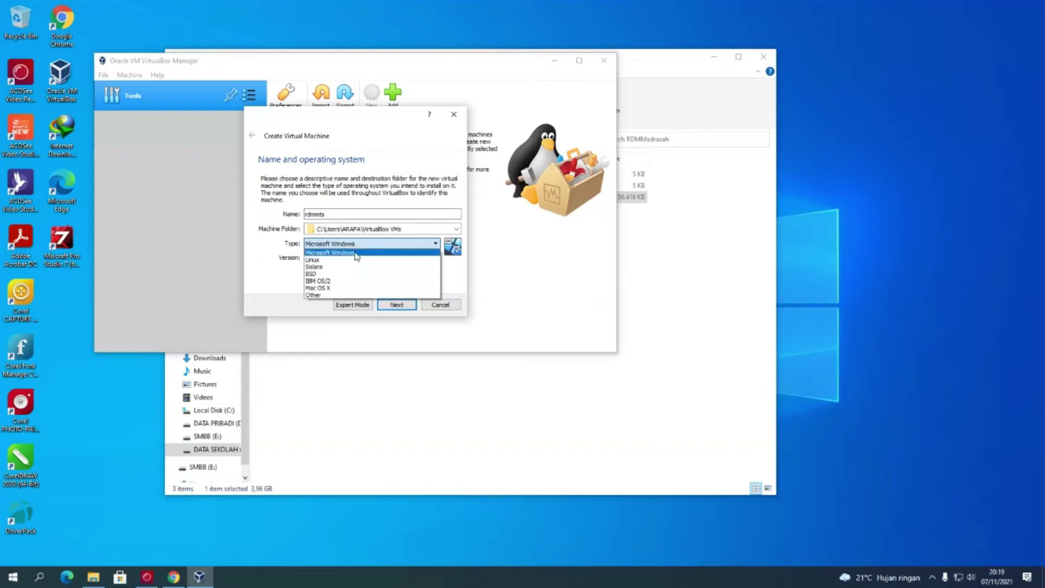
{"action": "left_click", "coordinate": [333, 261]}
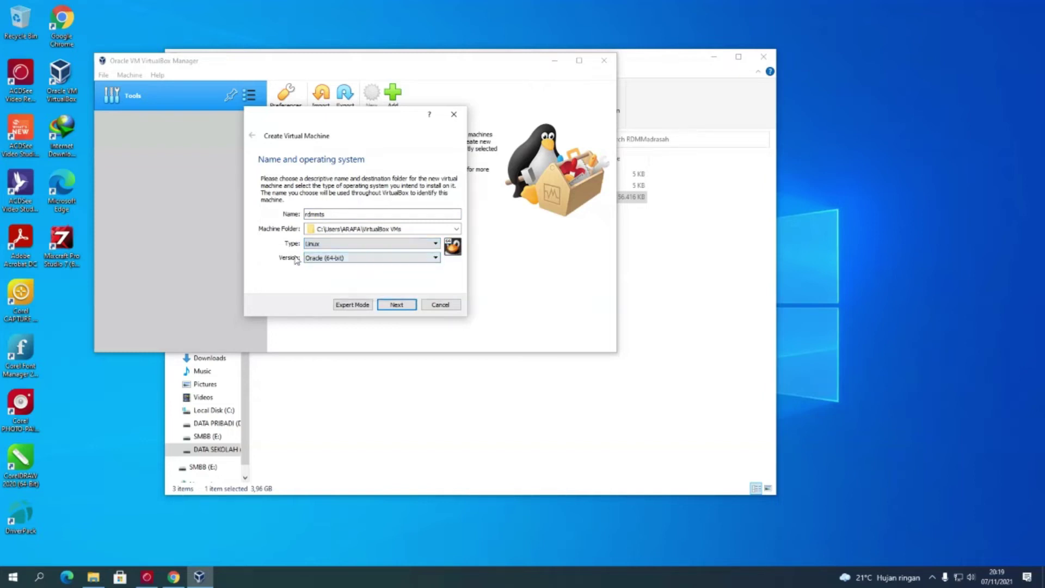
{"action": "left_click", "coordinate": [331, 258]}
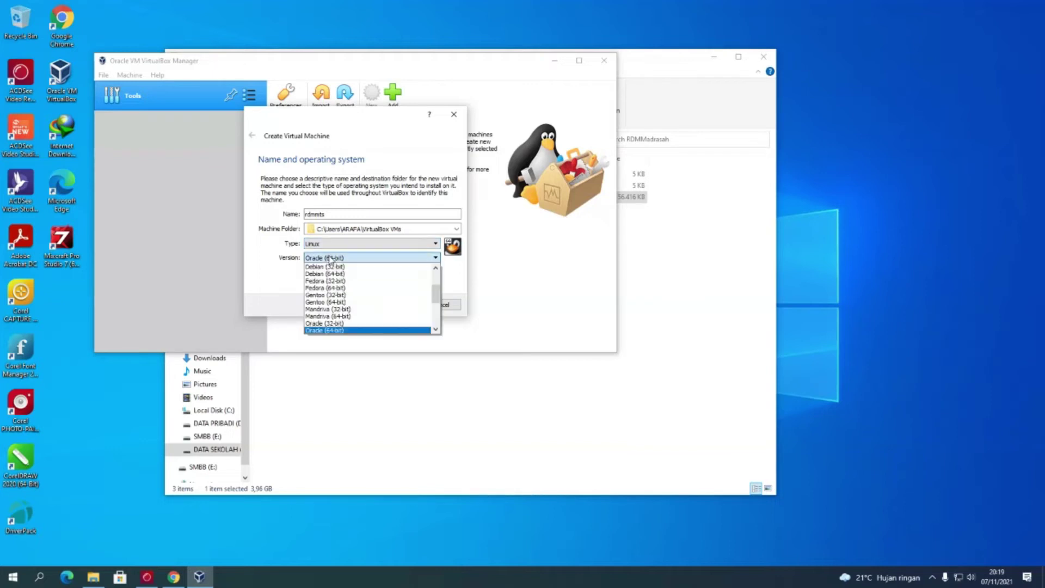
{"action": "left_click", "coordinate": [333, 274]}
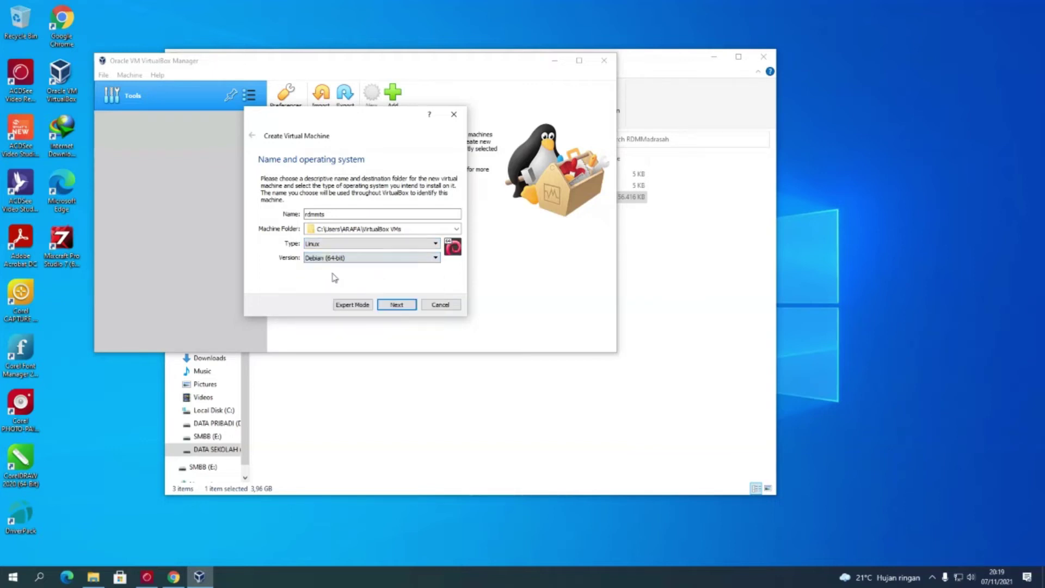
{"action": "left_click", "coordinate": [396, 304]}
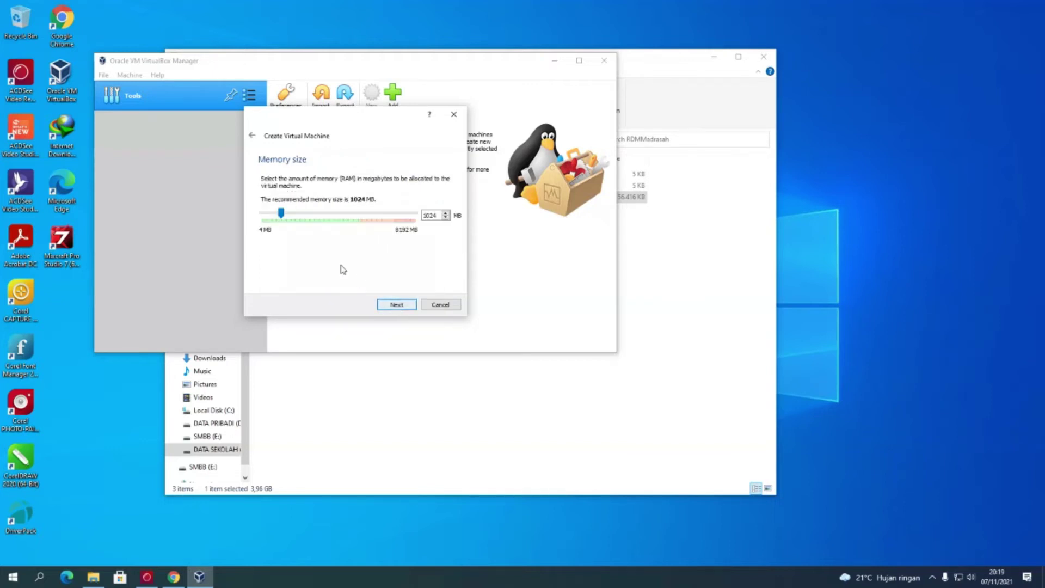
- Raise the virtual machine's memory size within the green range and choose to use an existing virtual hard disk file
{"action": "left_click_drag", "start_coordinate": [281, 213], "coordinate": [341, 215]}
{"action": "left_click", "coordinate": [396, 305]}
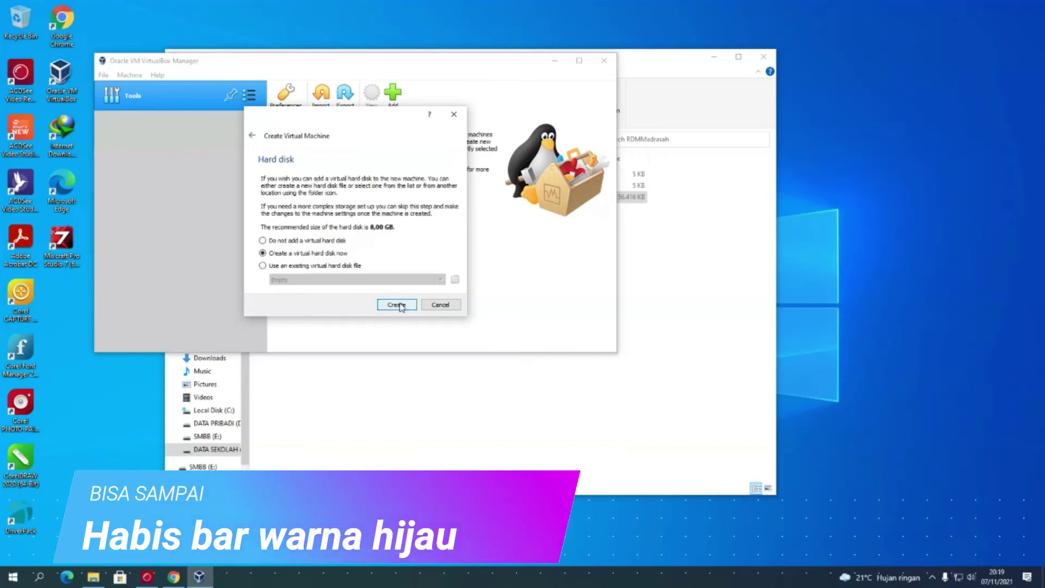
{"action": "left_click", "coordinate": [326, 267]}
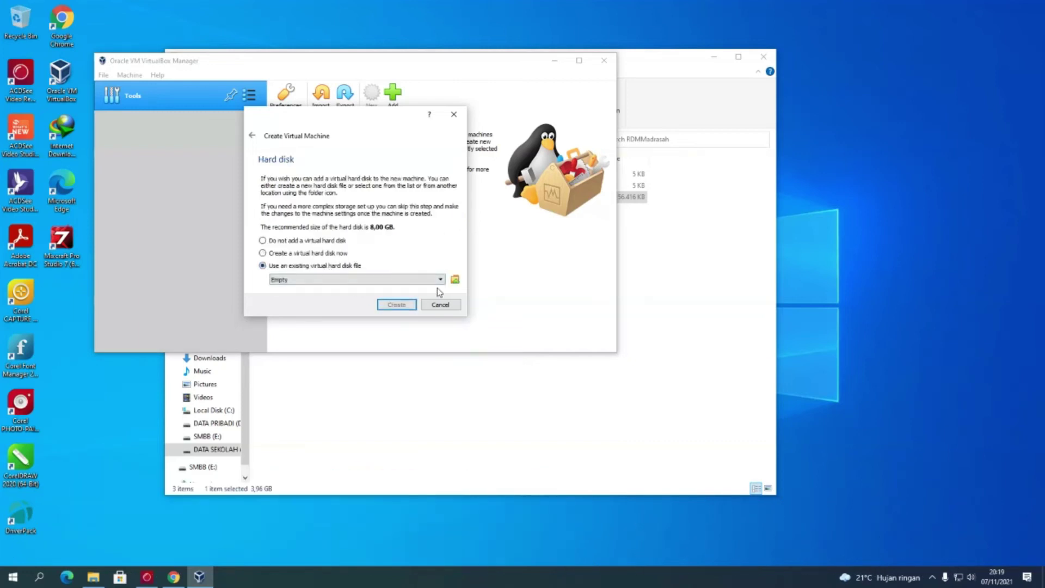
- Add the RDMMadrasah disk image from F:\2021 2022\RDM\RDMMadrasah and choose RDMMadrasah.vdi as the virtual machine's hard disk
{"action": "left_click", "coordinate": [455, 280]}
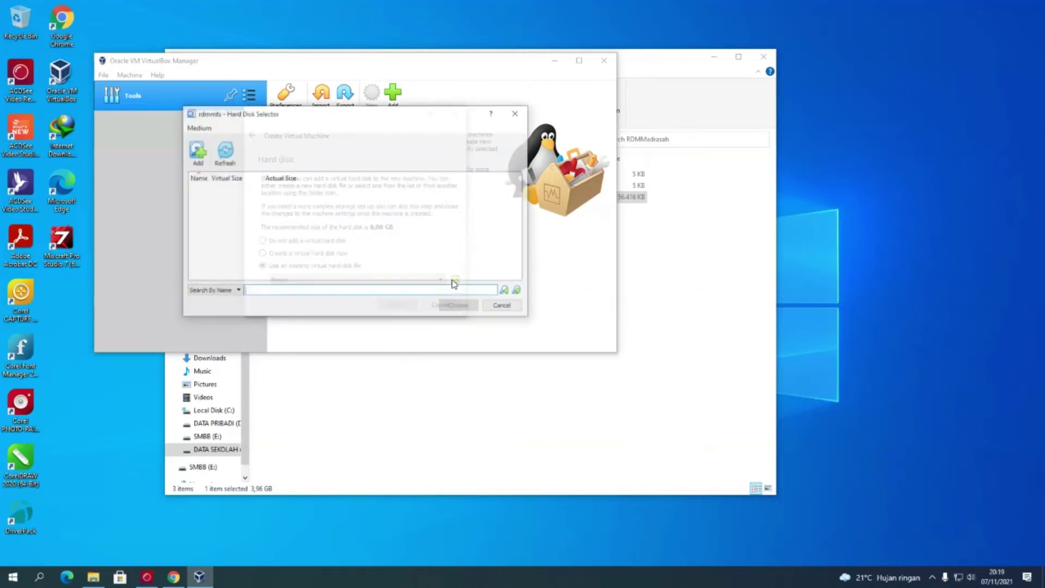
{"action": "left_click", "coordinate": [197, 152]}
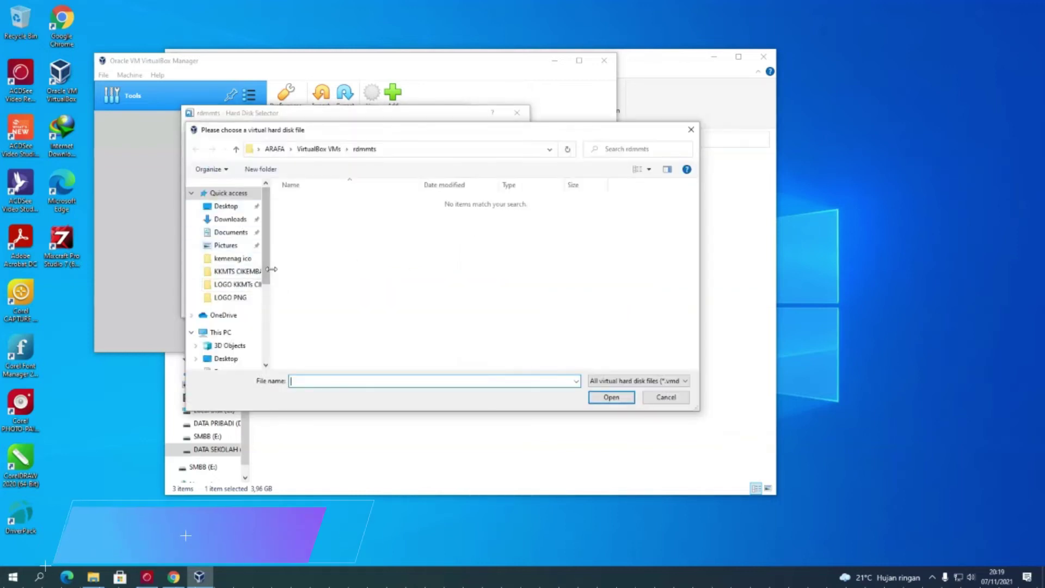
{"action": "left_click_drag", "start_coordinate": [267, 275], "coordinate": [270, 337]}
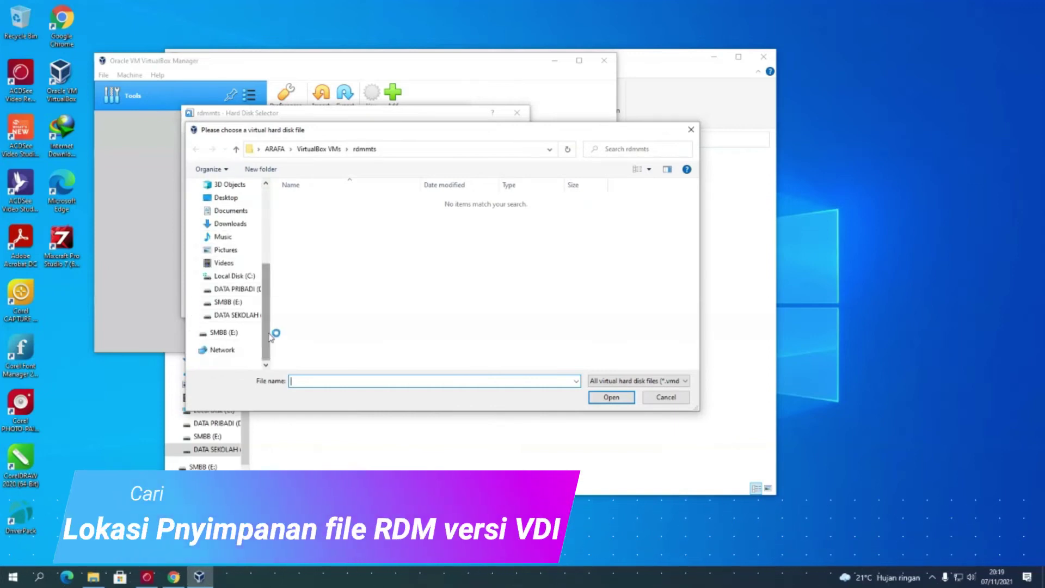
{"action": "left_click", "coordinate": [246, 314]}
{"action": "double_click", "coordinate": [298, 202]}
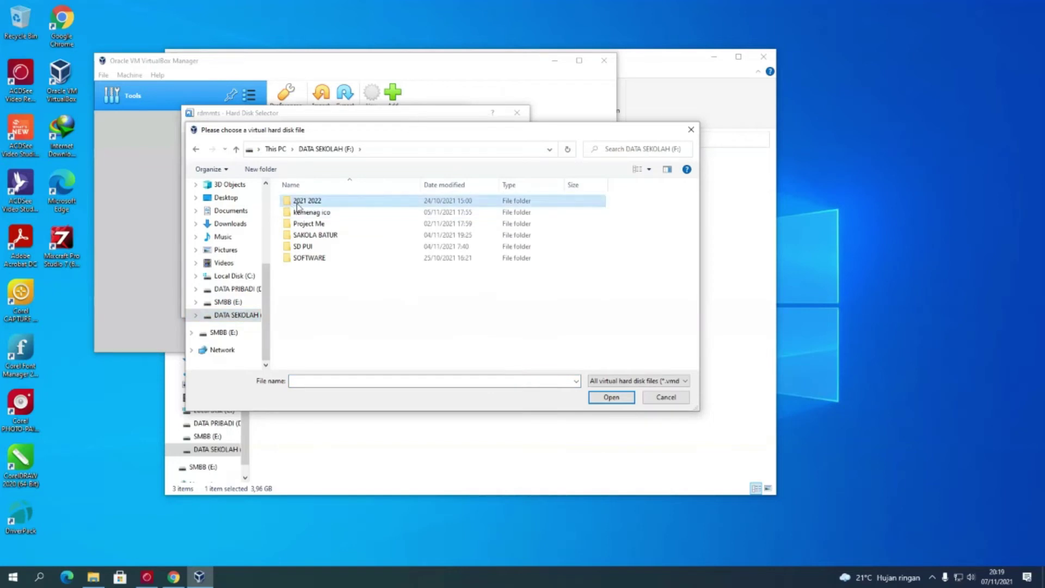
{"action": "double_click", "coordinate": [301, 235]}
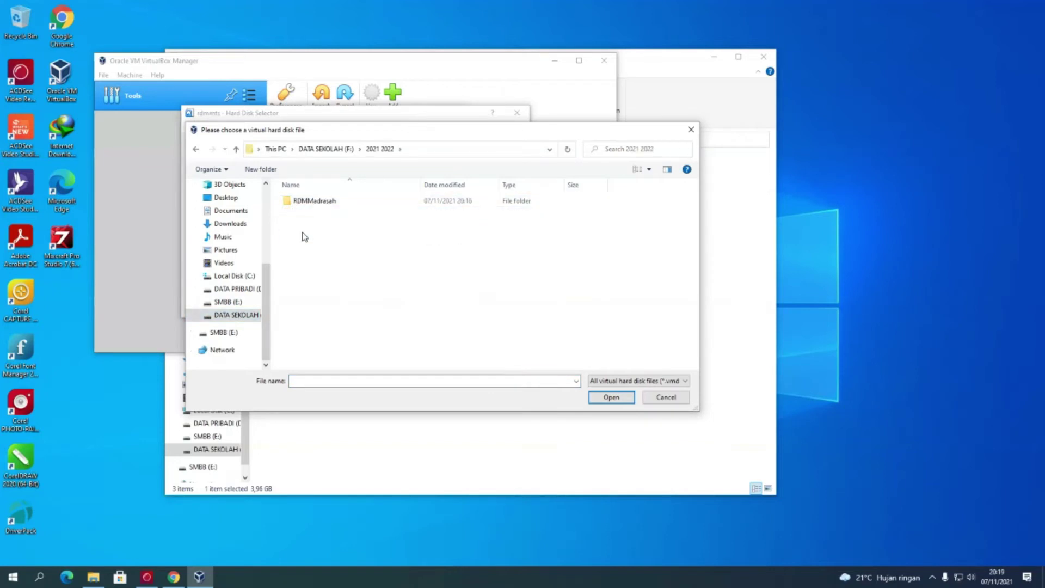
{"action": "left_click", "coordinate": [309, 205]}
{"action": "double_click", "coordinate": [309, 207]}
{"action": "left_click", "coordinate": [302, 202]}
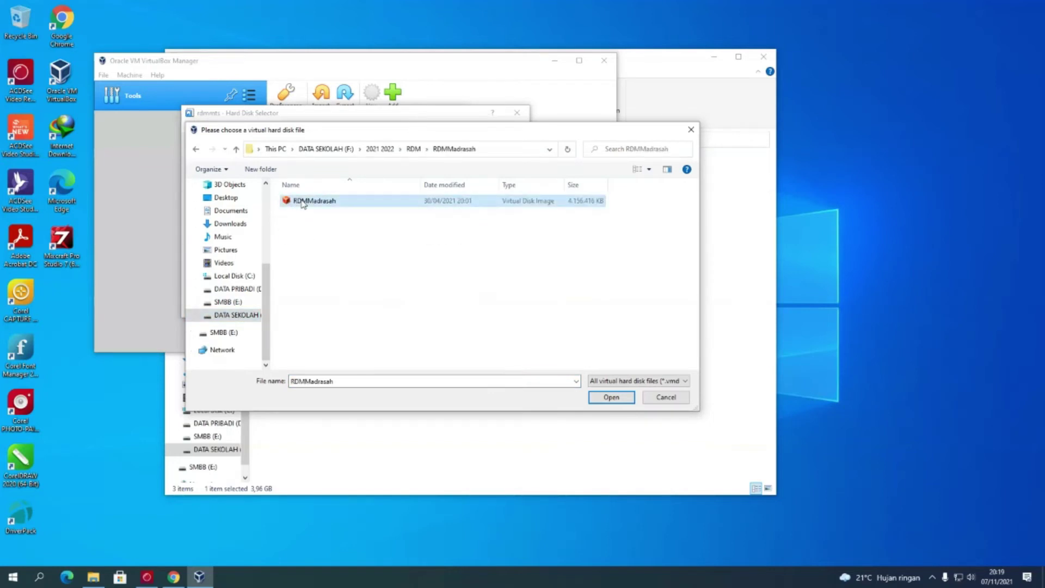
{"action": "left_click", "coordinate": [605, 396]}
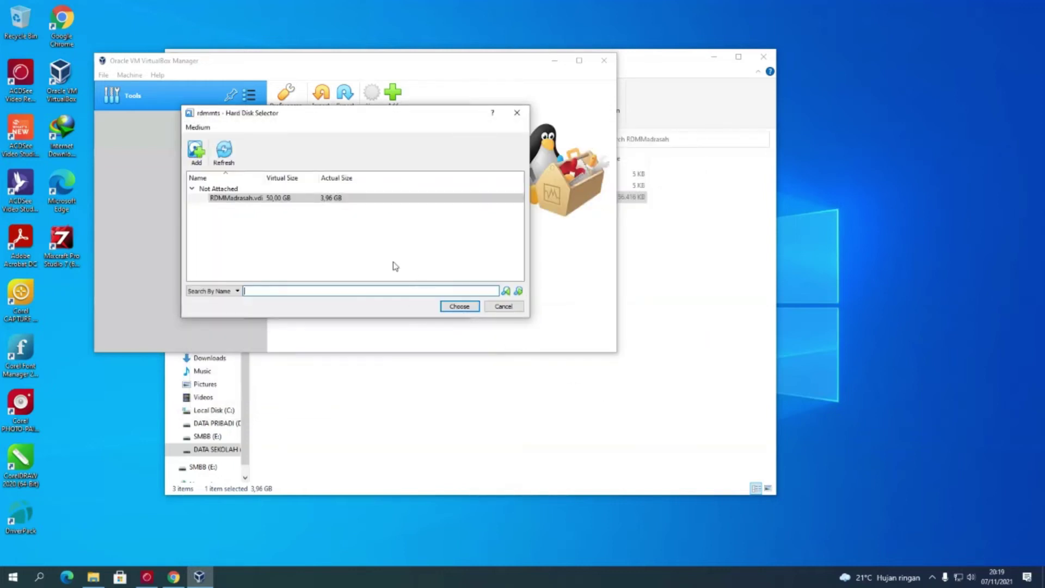
{"action": "left_click", "coordinate": [280, 200]}
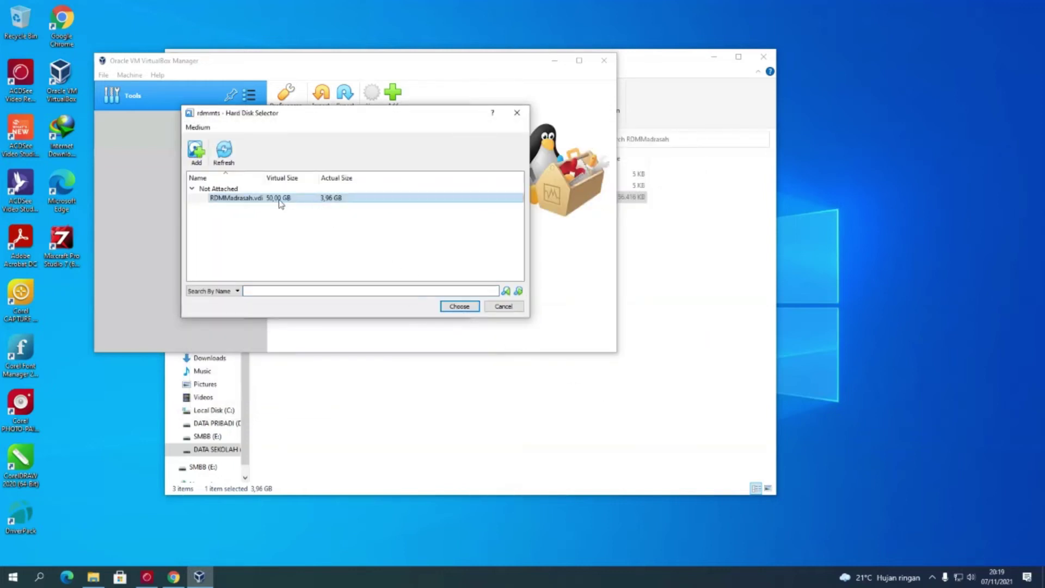
{"action": "left_click", "coordinate": [456, 309]}
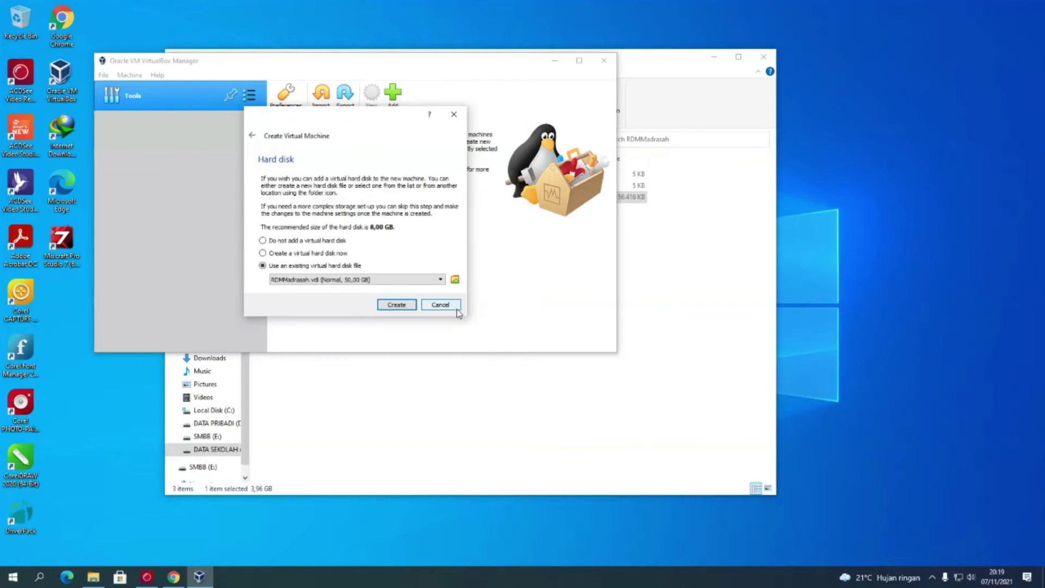
- Finish creating the rdmmts virtual machine with RDMMadrasah.vdi as its hard disk
{"action": "left_click", "coordinate": [407, 305]}
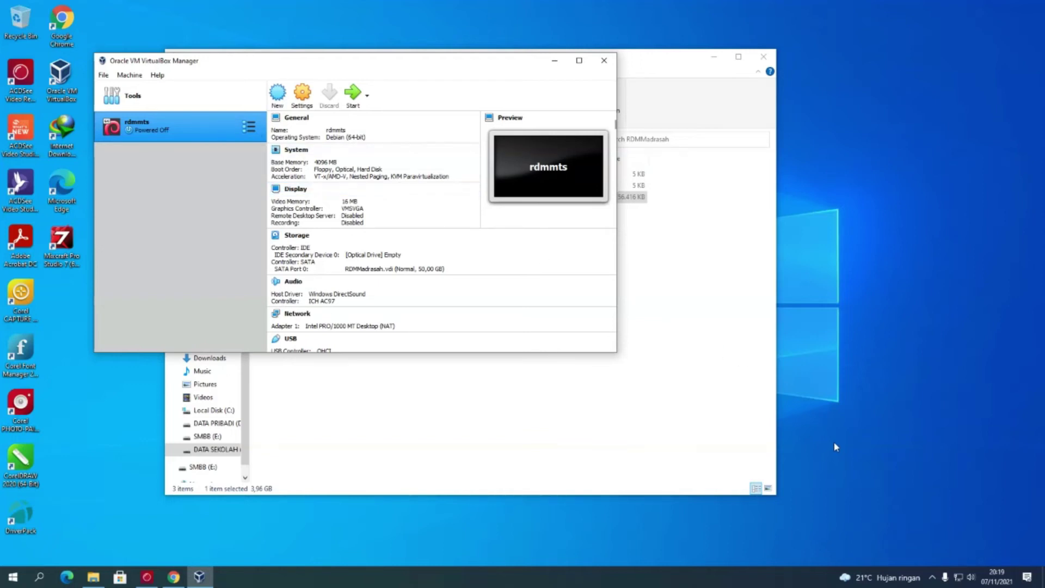
- Set the VirtualBox Host-Only Network adapter's IPv4 address to 192.168.0.3 in the Windows network connections and close the network settings
{"action": "left_click", "coordinate": [960, 576]}
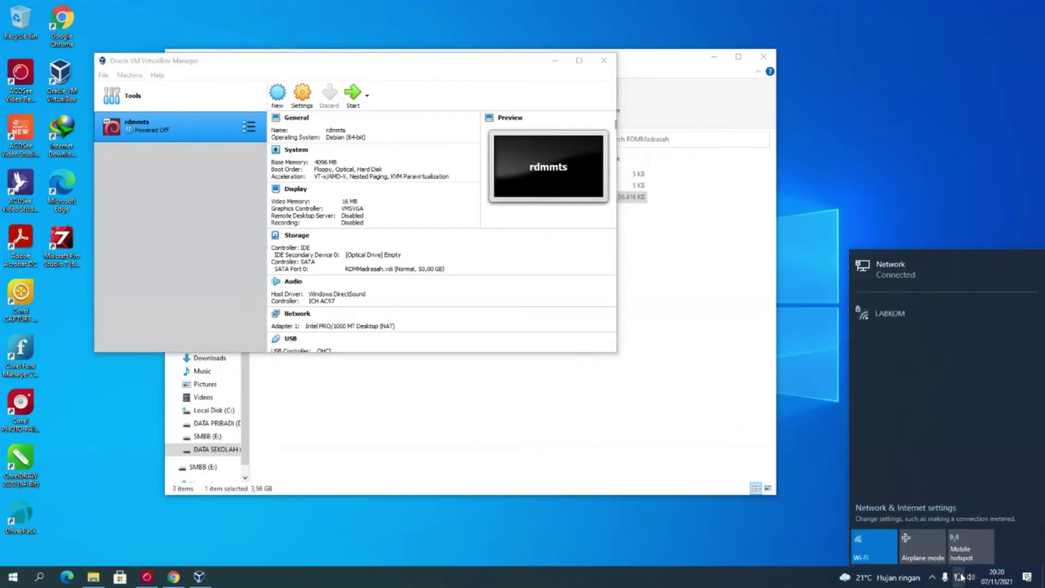
{"action": "left_click", "coordinate": [927, 505]}
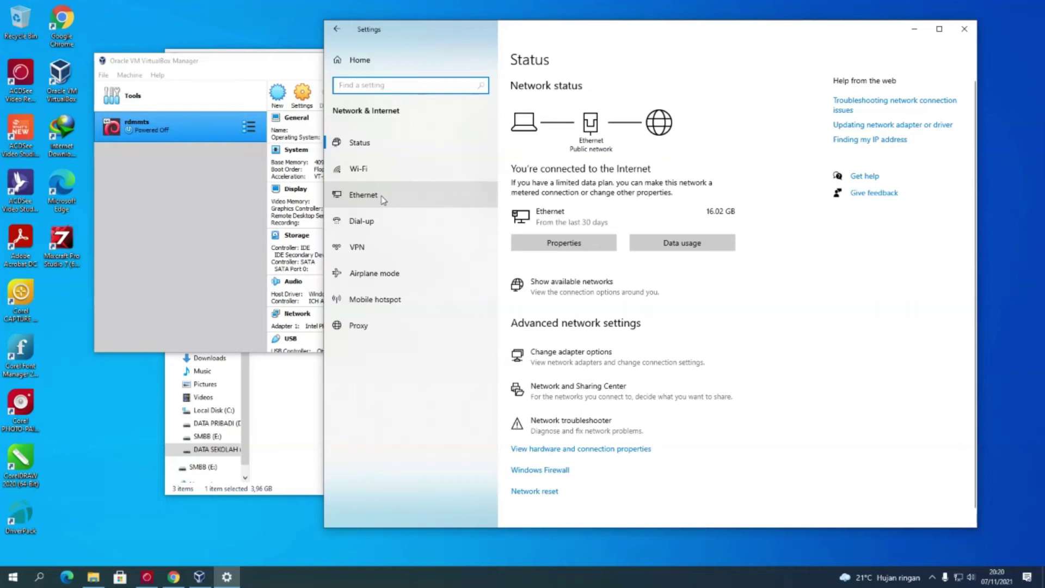
{"action": "left_click", "coordinate": [383, 197]}
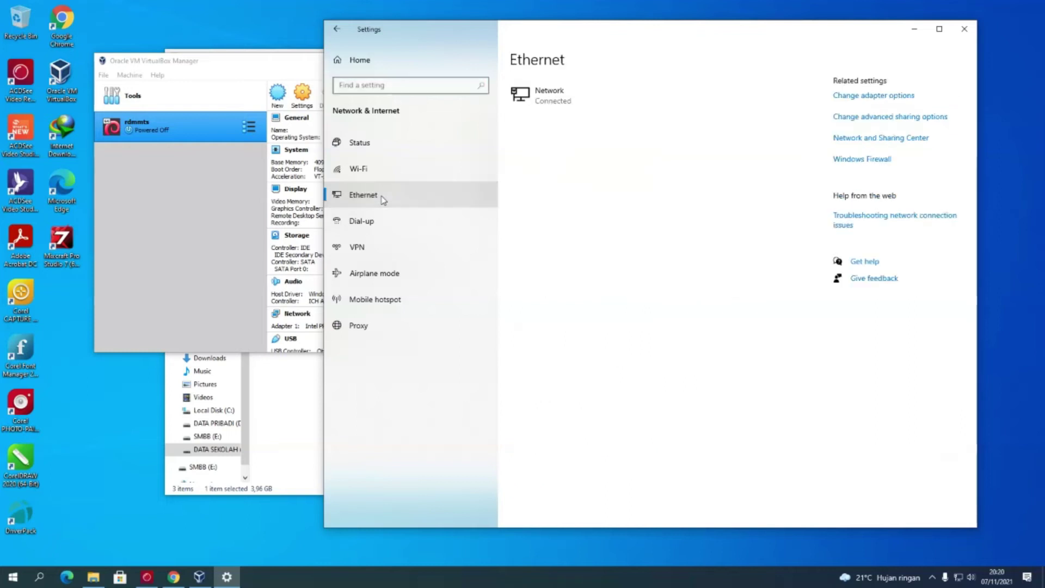
{"action": "left_click", "coordinate": [845, 97]}
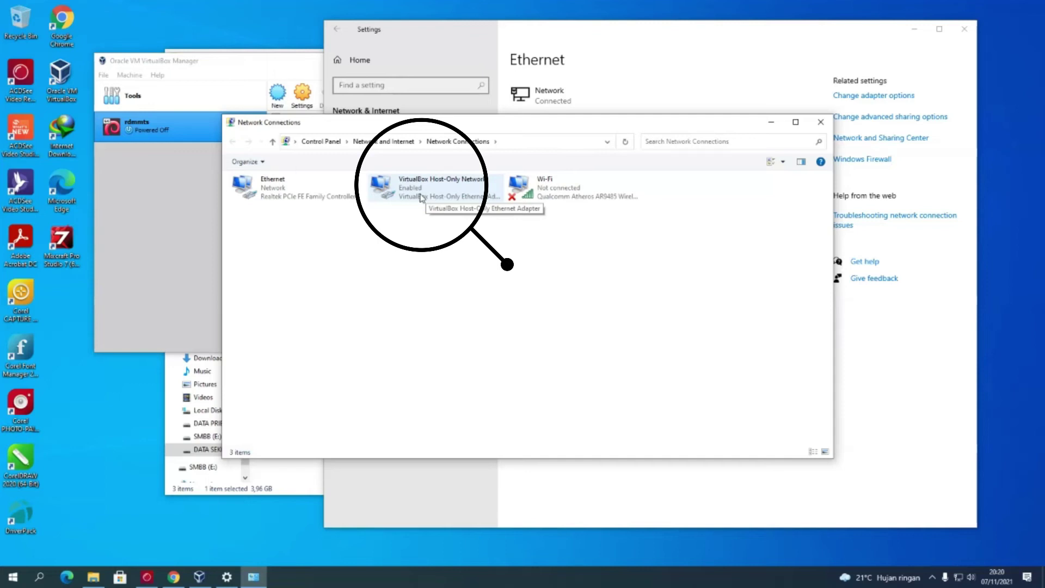
{"action": "right_click", "coordinate": [421, 197]}
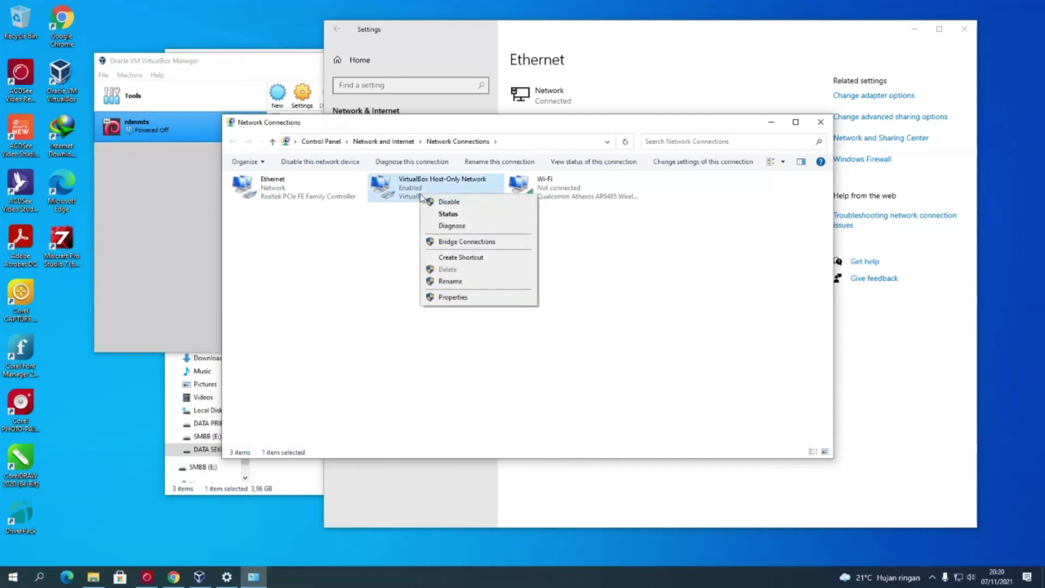
{"action": "left_click", "coordinate": [458, 298]}
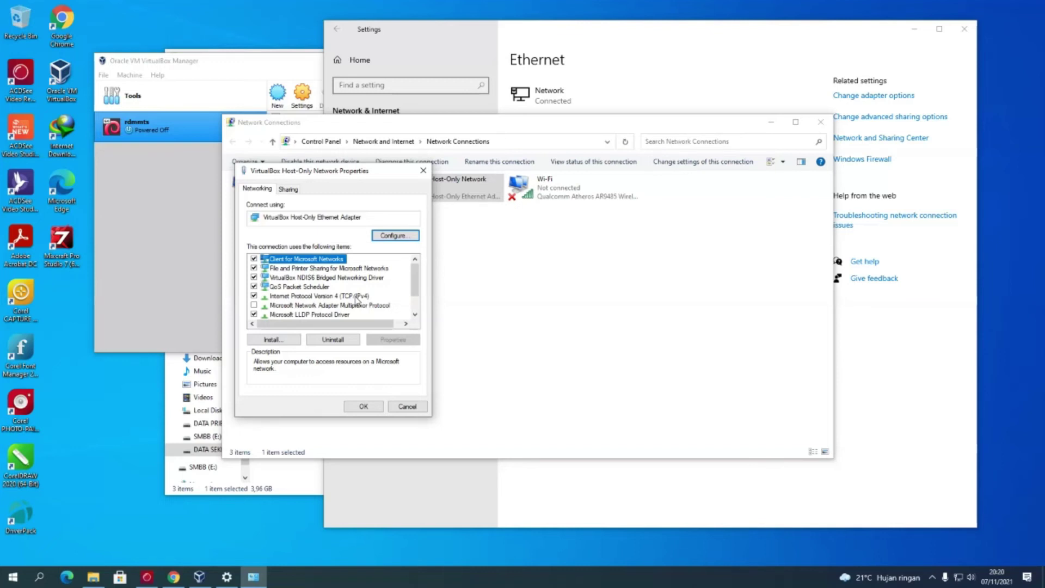
{"action": "double_click", "coordinate": [356, 298]}
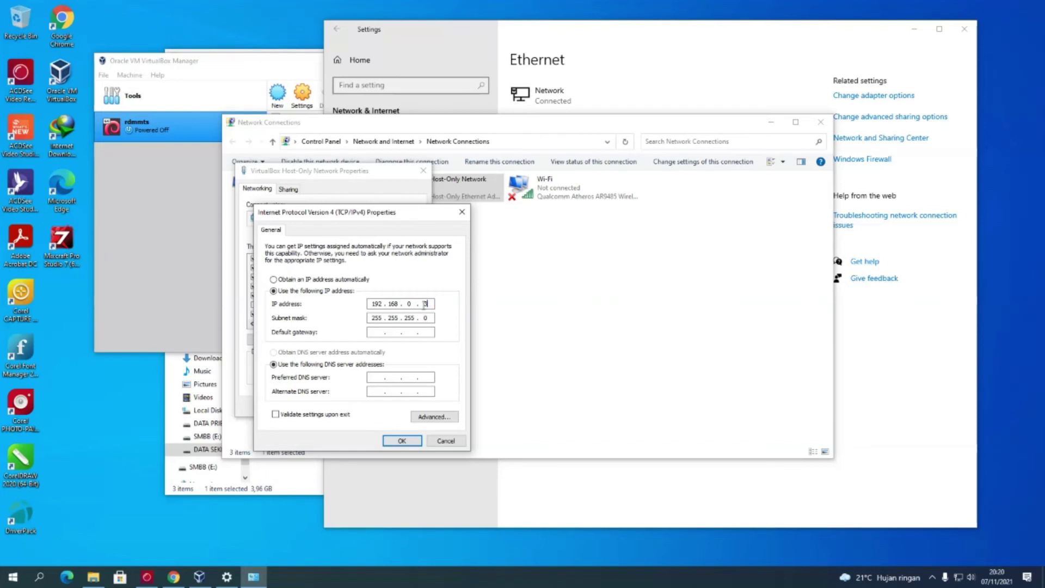
{"action": "left_click", "coordinate": [401, 440]}
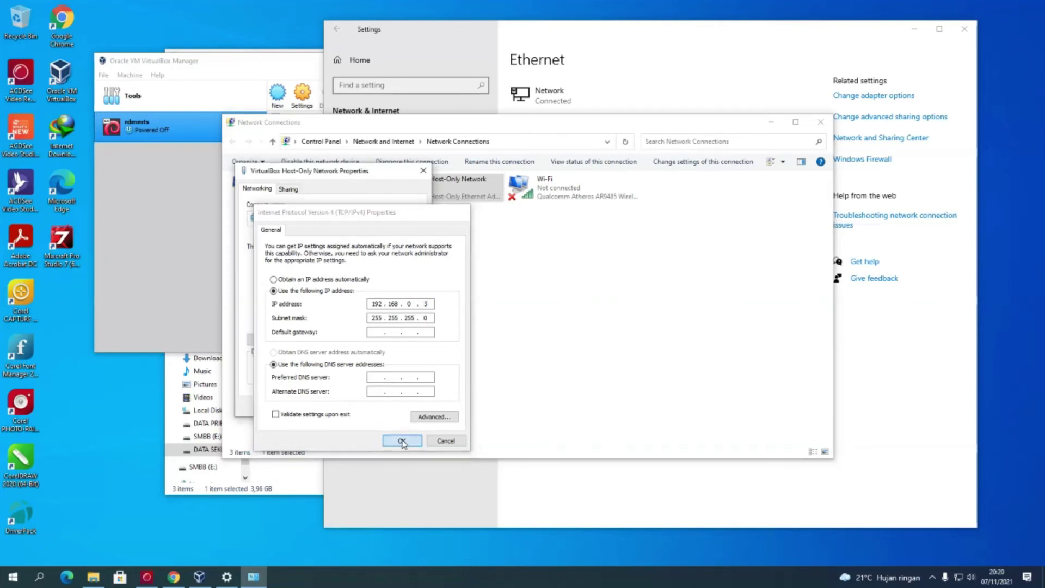
{"action": "left_click", "coordinate": [363, 406]}
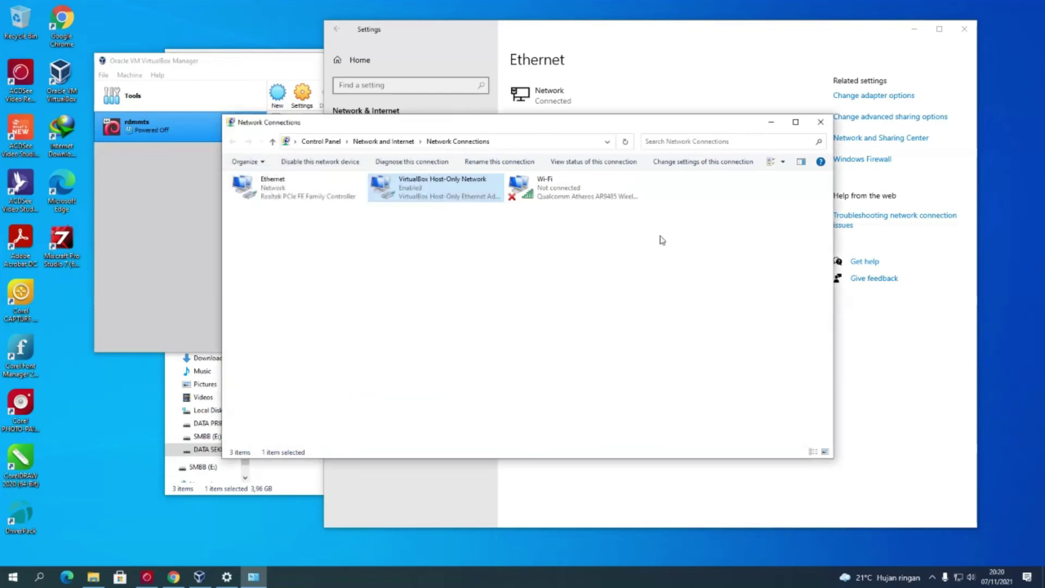
{"action": "left_click", "coordinate": [831, 125]}
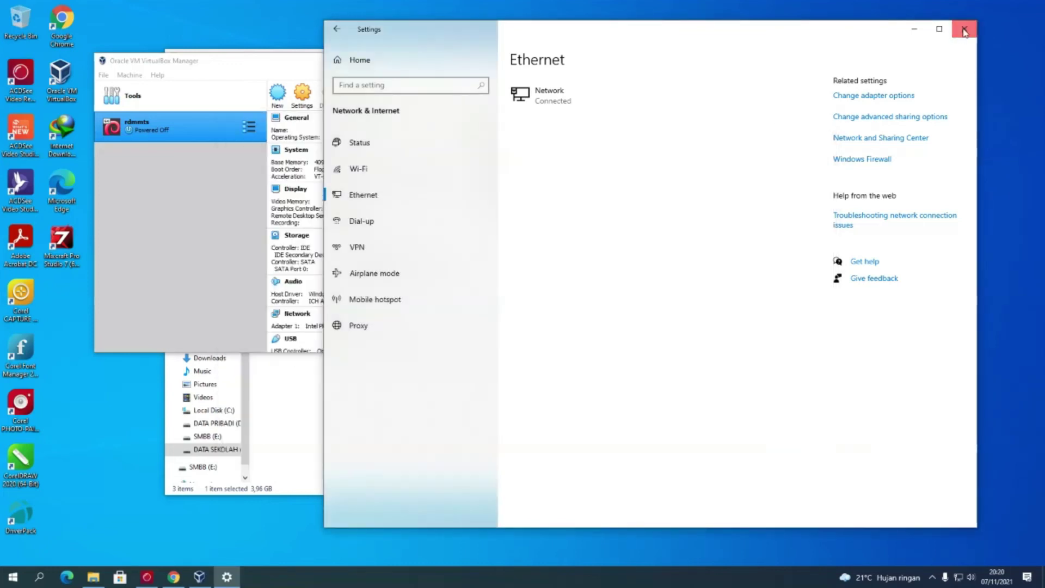
{"action": "left_click", "coordinate": [964, 29]}
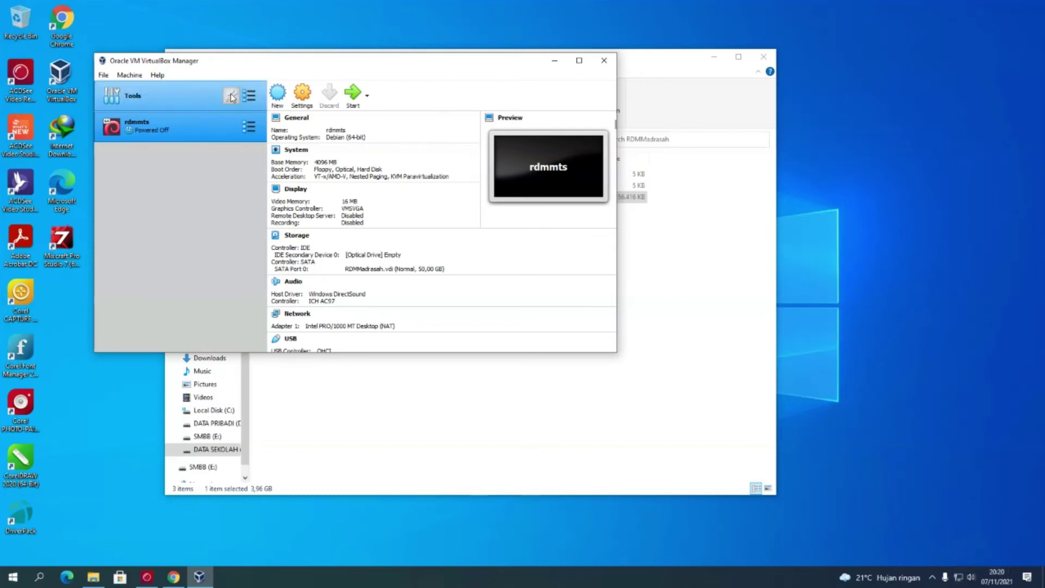
- In VirtualBox's host network tools, set the VirtualBox Host-Only Ethernet Adapter's IPv4 address to 192.168.0.5 and apply it
{"action": "left_click", "coordinate": [249, 96]}
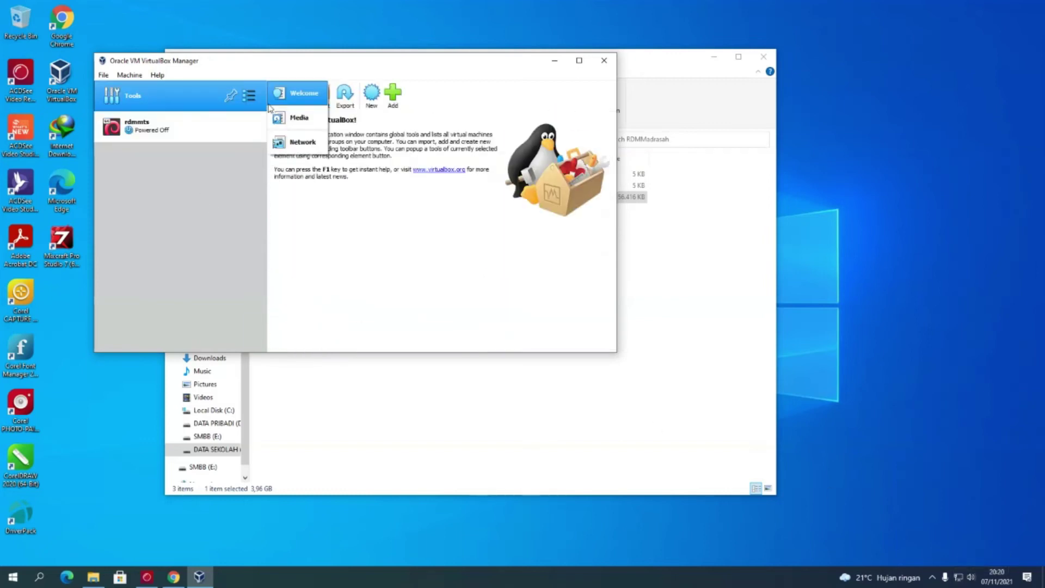
{"action": "left_click", "coordinate": [300, 142]}
{"action": "left_click", "coordinate": [332, 131]}
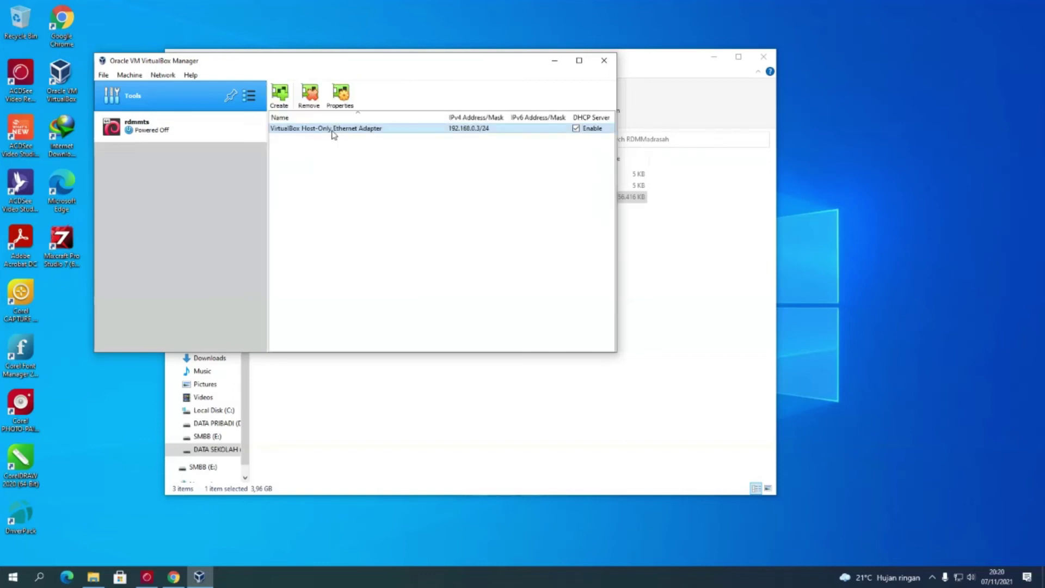
{"action": "double_click", "coordinate": [334, 131]}
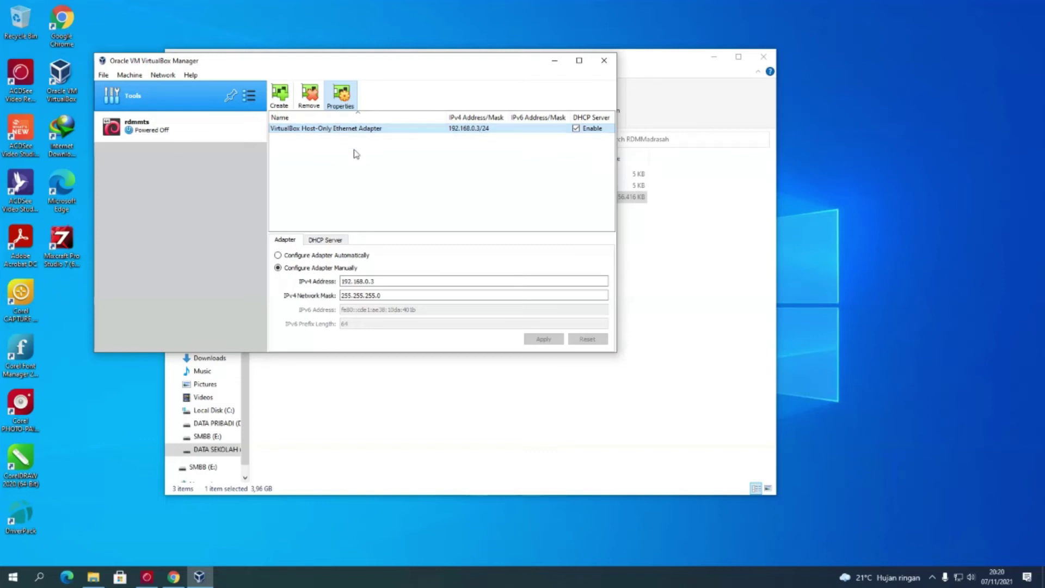
{"action": "left_click", "coordinate": [389, 281]}
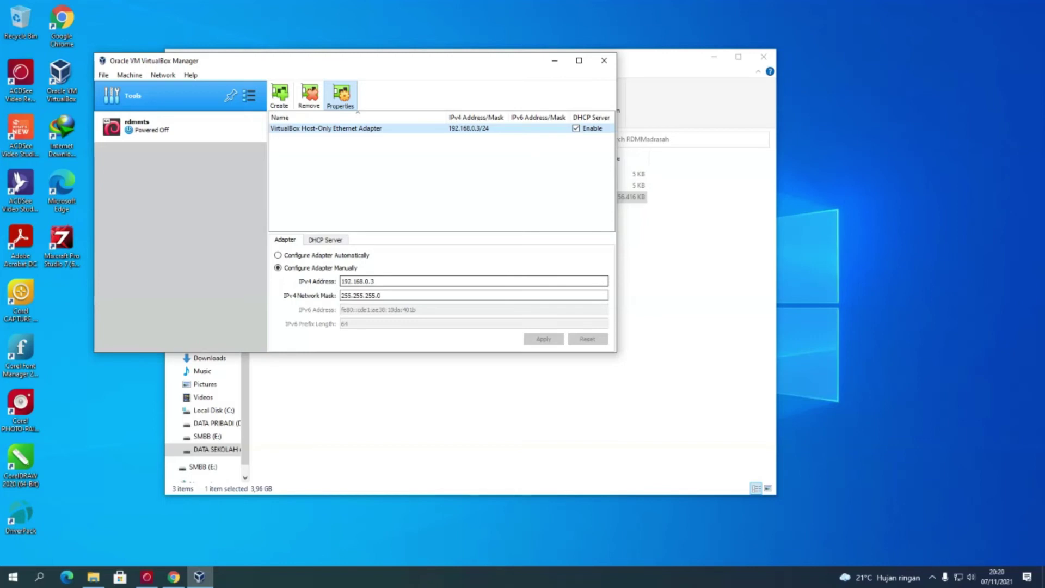
{"action": "left_click", "coordinate": [367, 281]}
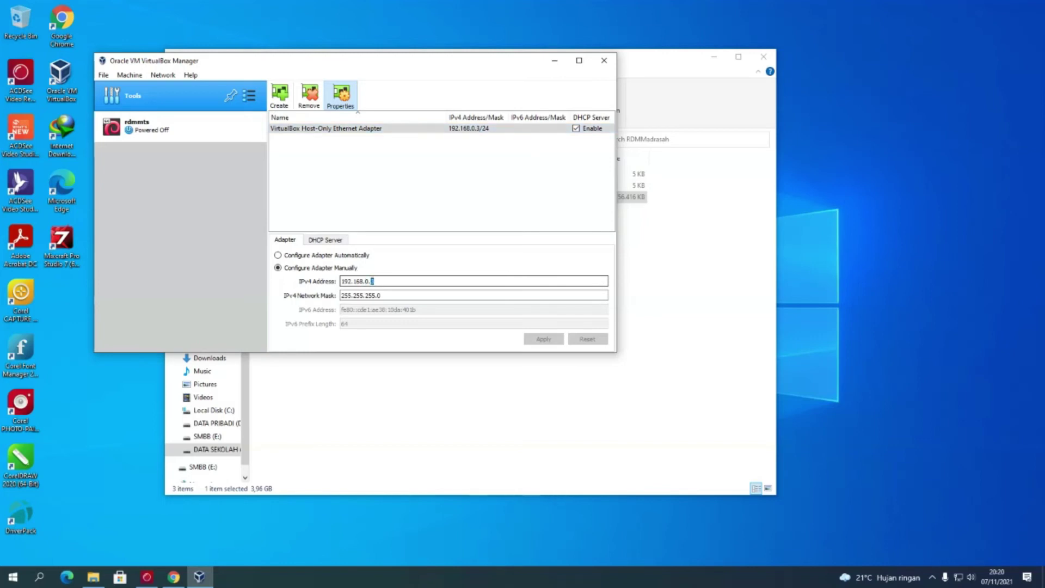
{"action": "type", "text": "5"}
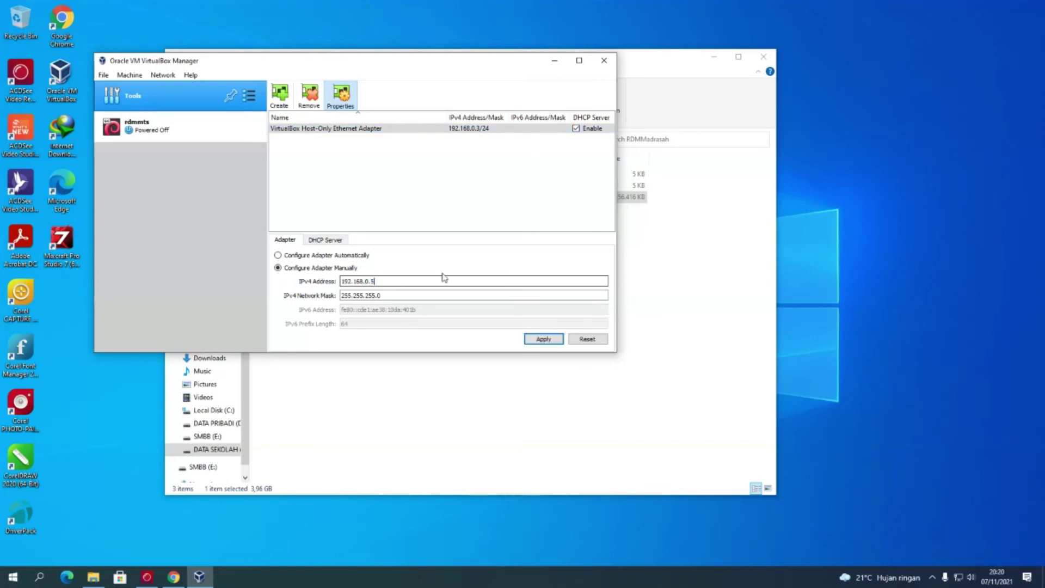
{"action": "left_click", "coordinate": [543, 339]}
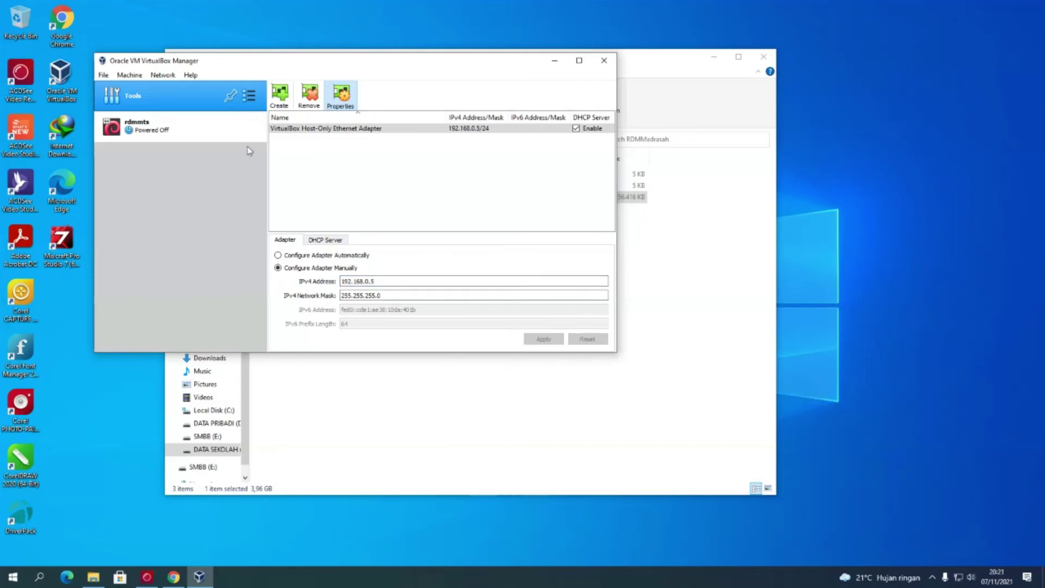
- In the rdmmts network settings, attach Adapter 1 to the Host-only Adapter and set its promiscuous mode to Allow All
{"action": "left_click", "coordinate": [197, 131]}
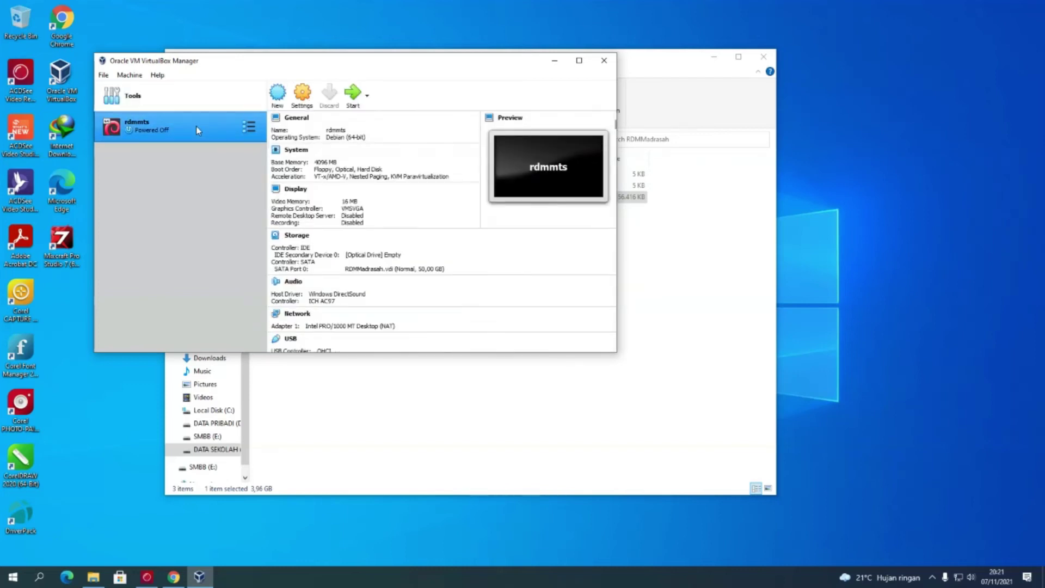
{"action": "left_click", "coordinate": [303, 95]}
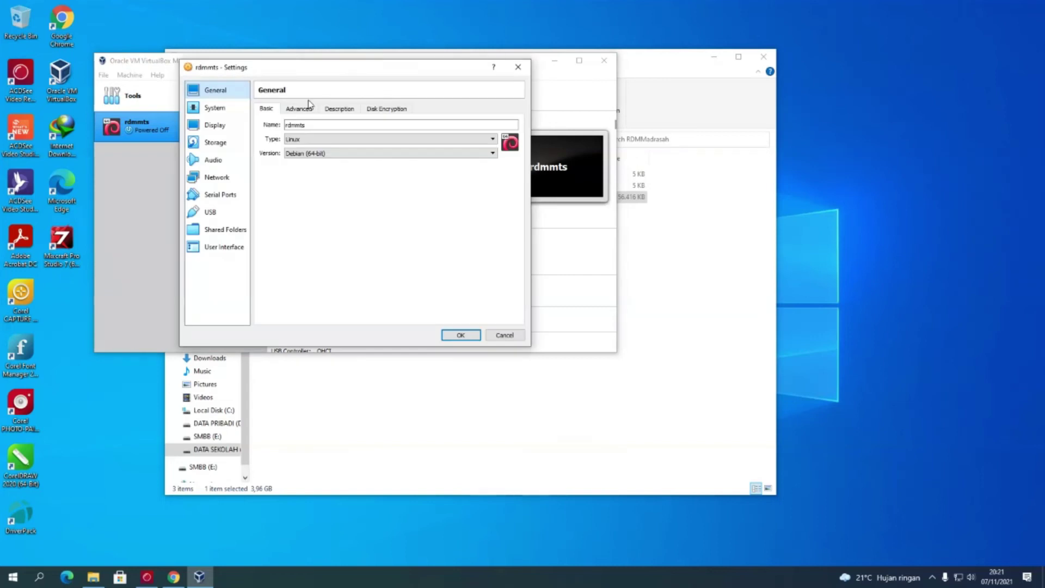
{"action": "left_click", "coordinate": [229, 181]}
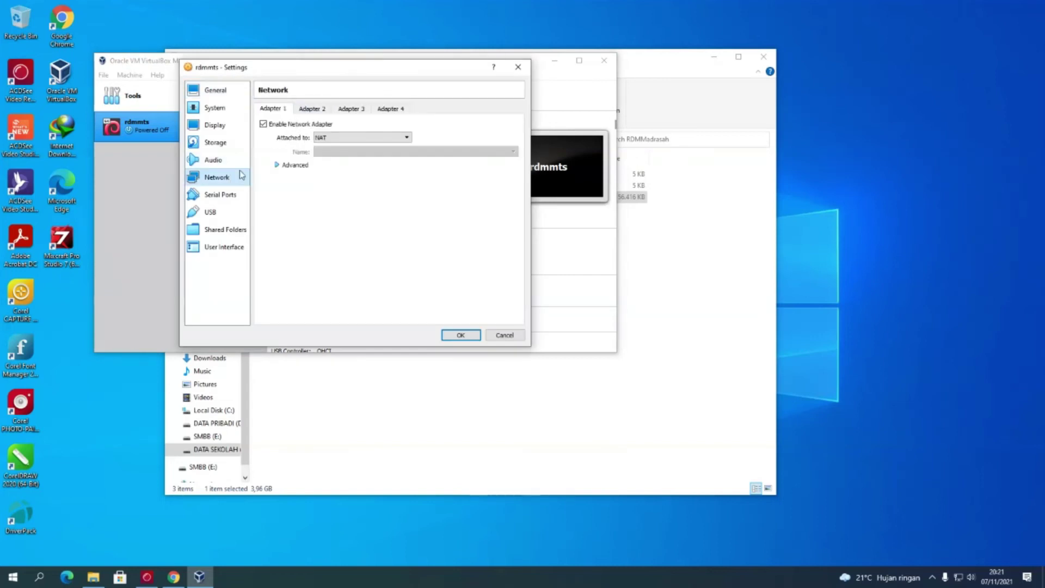
{"action": "left_click", "coordinate": [327, 138]}
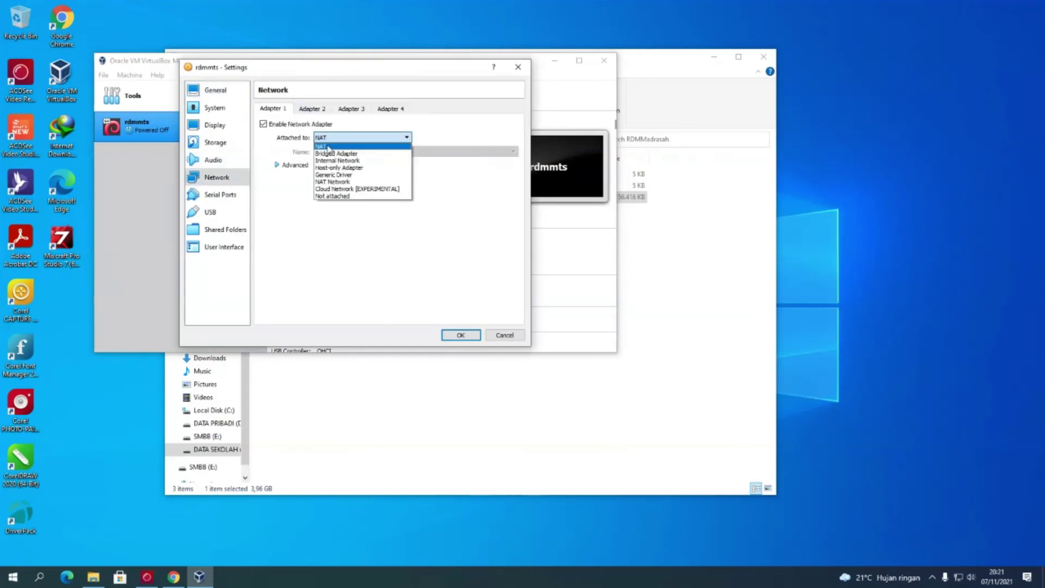
{"action": "left_click", "coordinate": [336, 169]}
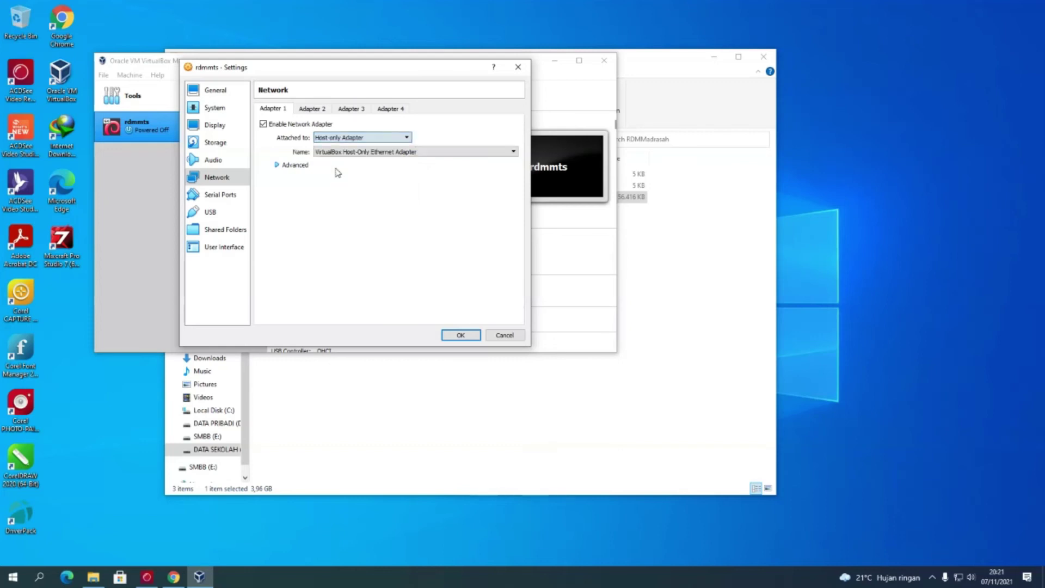
{"action": "left_click", "coordinate": [296, 166]}
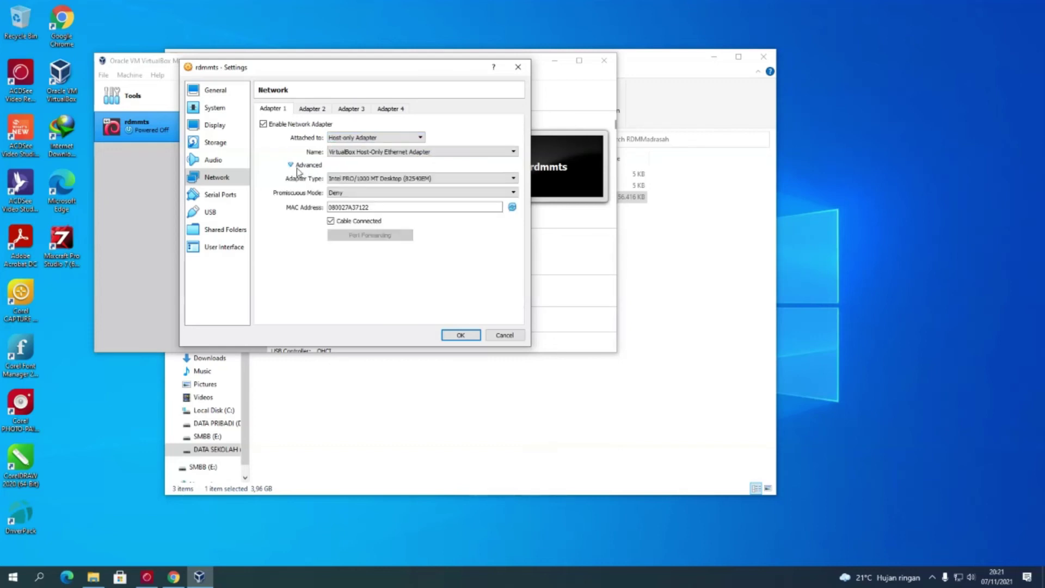
{"action": "left_click", "coordinate": [330, 192]}
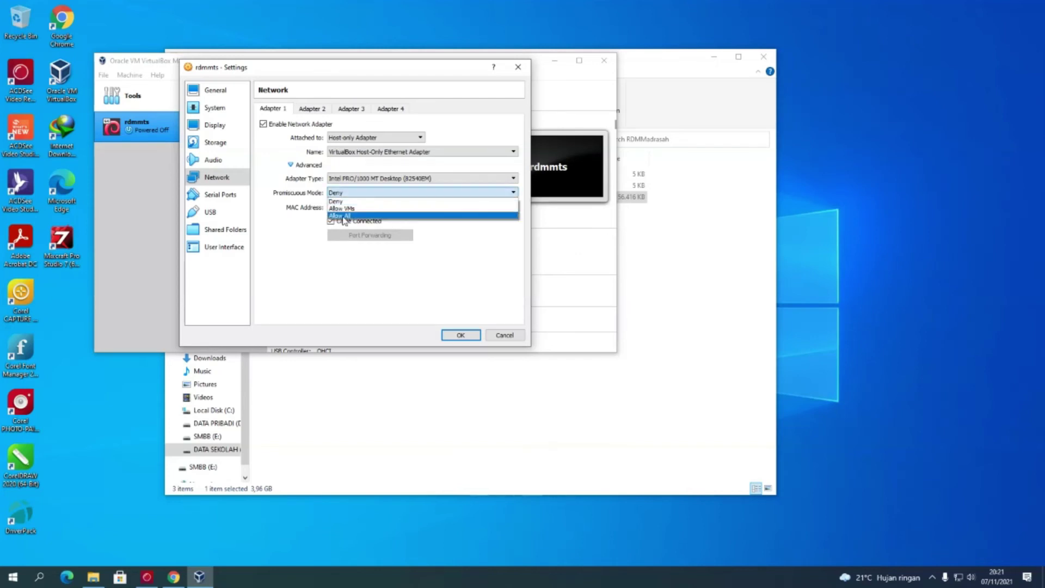
{"action": "left_click", "coordinate": [344, 216]}
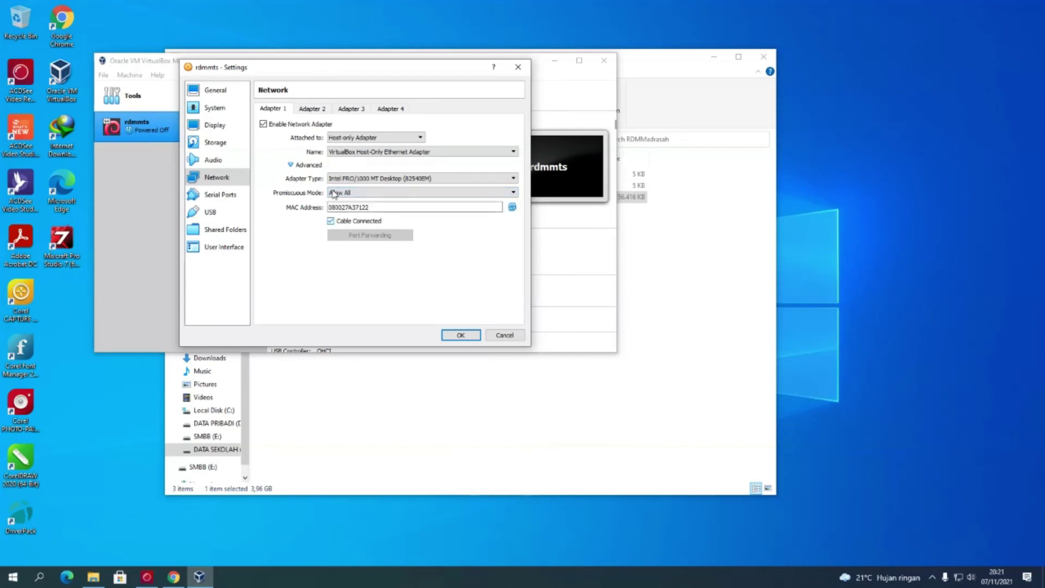
- Enable network Adapter 2 for rdmmts, attach it to NAT, and save the machine's settings
{"action": "left_click", "coordinate": [315, 109]}
{"action": "left_click", "coordinate": [323, 124]}
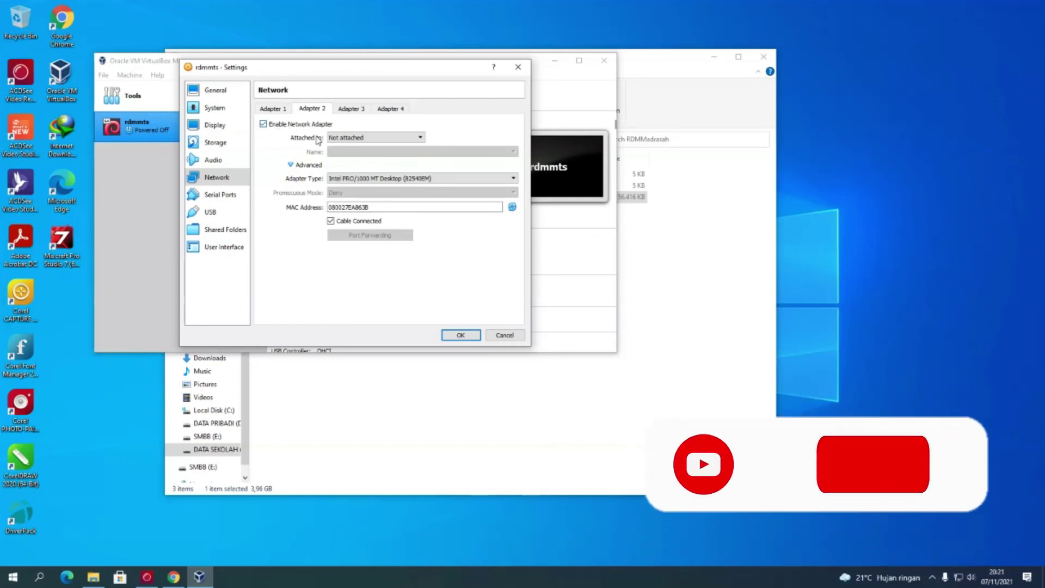
{"action": "left_click", "coordinate": [375, 137]}
{"action": "left_click", "coordinate": [349, 153]}
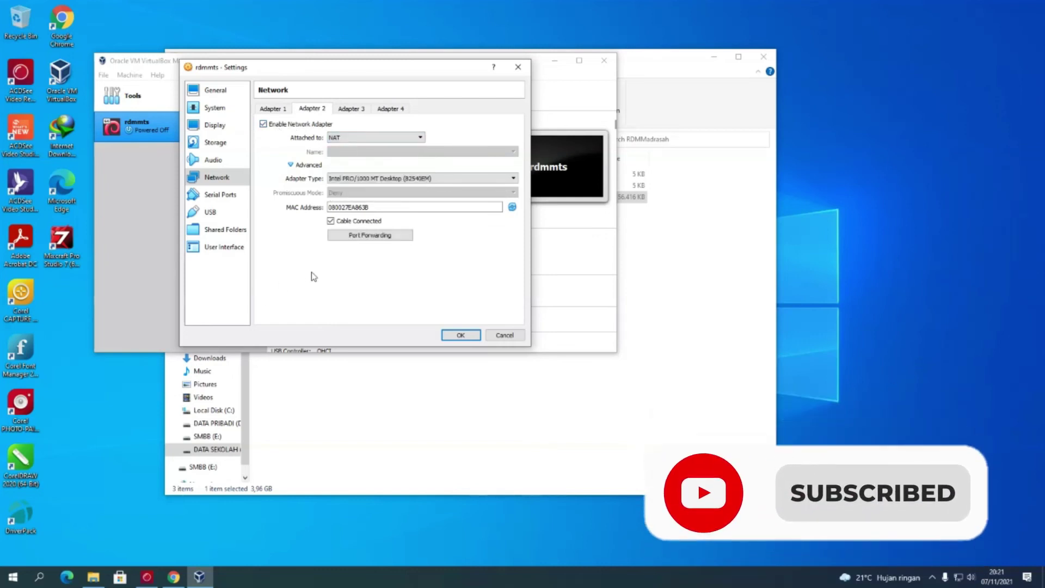
{"action": "left_click", "coordinate": [461, 335]}
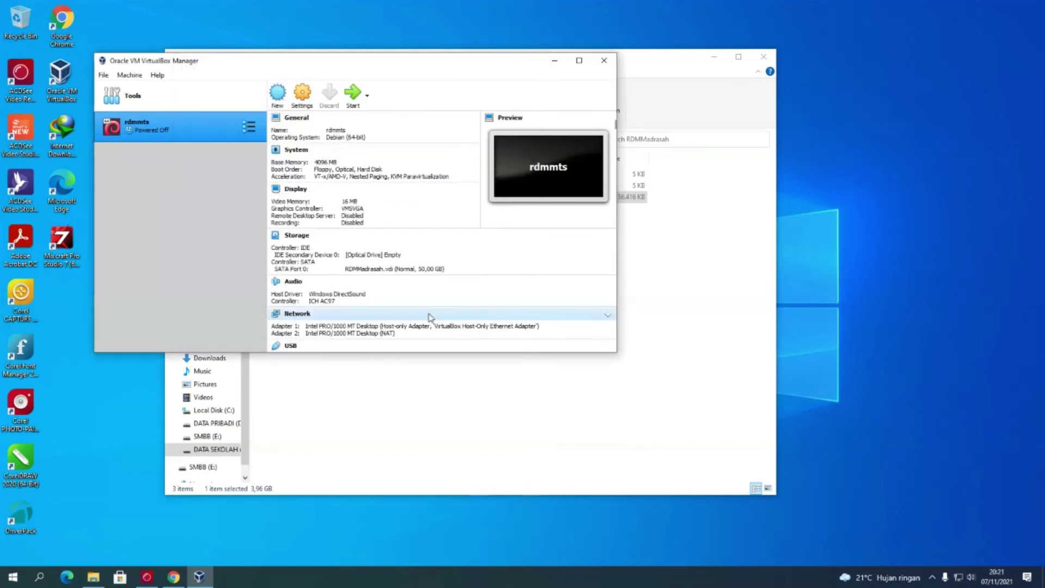
- Start the rdmmts virtual machine and minimize the VirtualBox Manager and the RDMMadrasah folder window
{"action": "left_click", "coordinate": [353, 108]}
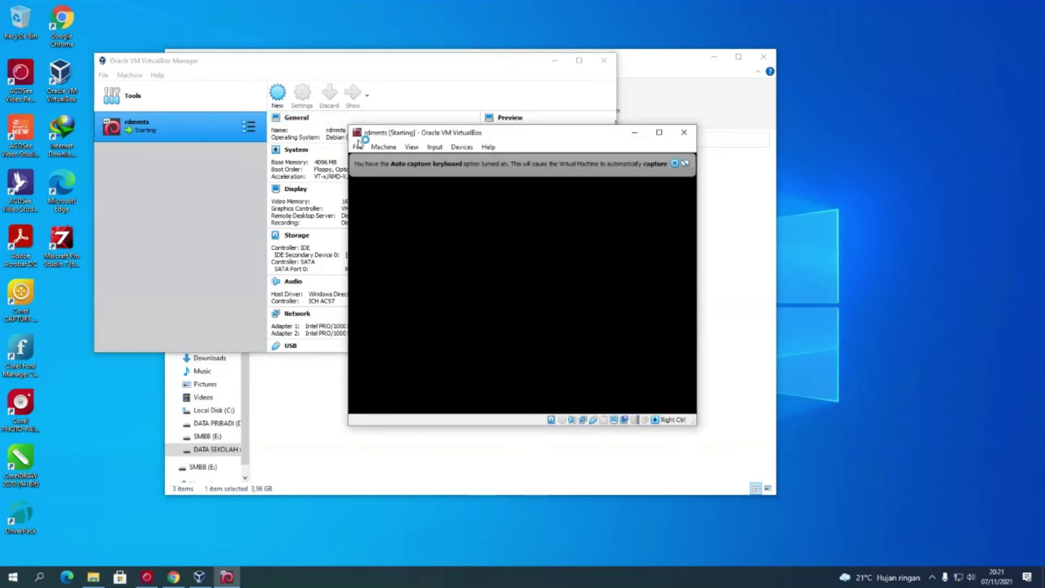
{"action": "left_click", "coordinate": [555, 60]}
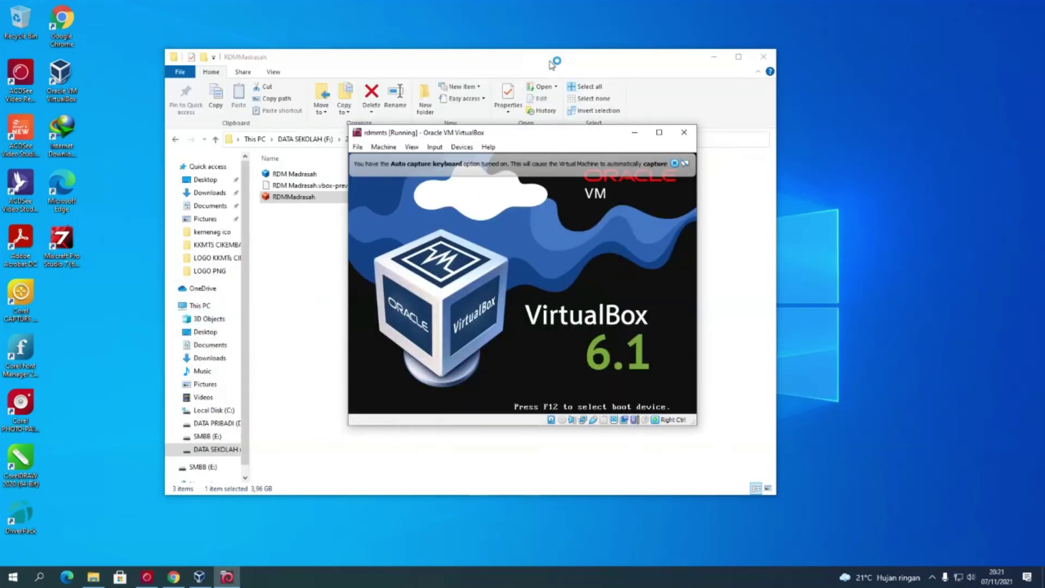
{"action": "left_click", "coordinate": [714, 56]}
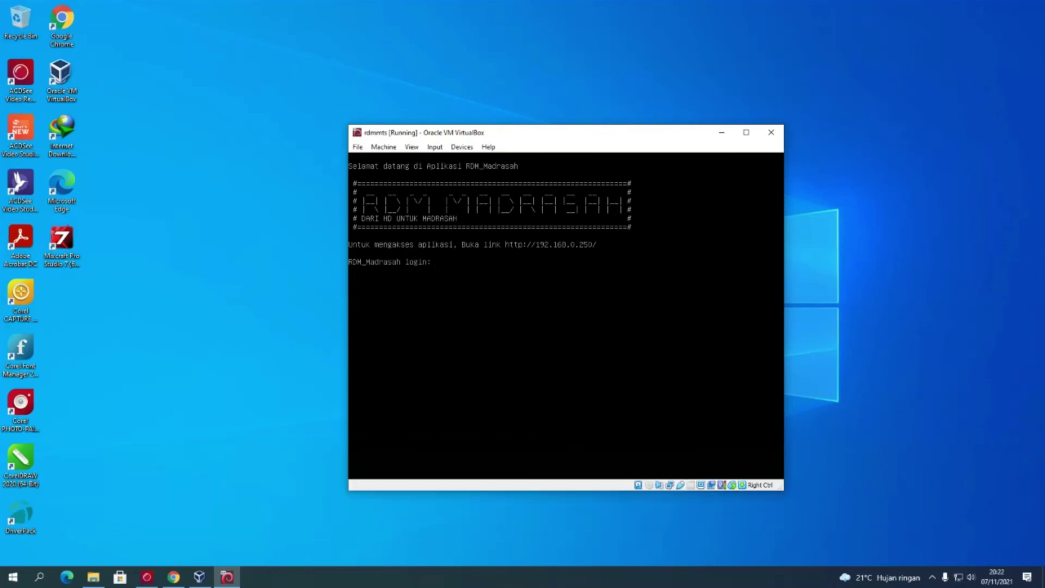
- Switch to Google Chrome, open the RDM application at 192.168.0.250, and maximize the browser window
{"action": "double_click", "coordinate": [62, 25]}
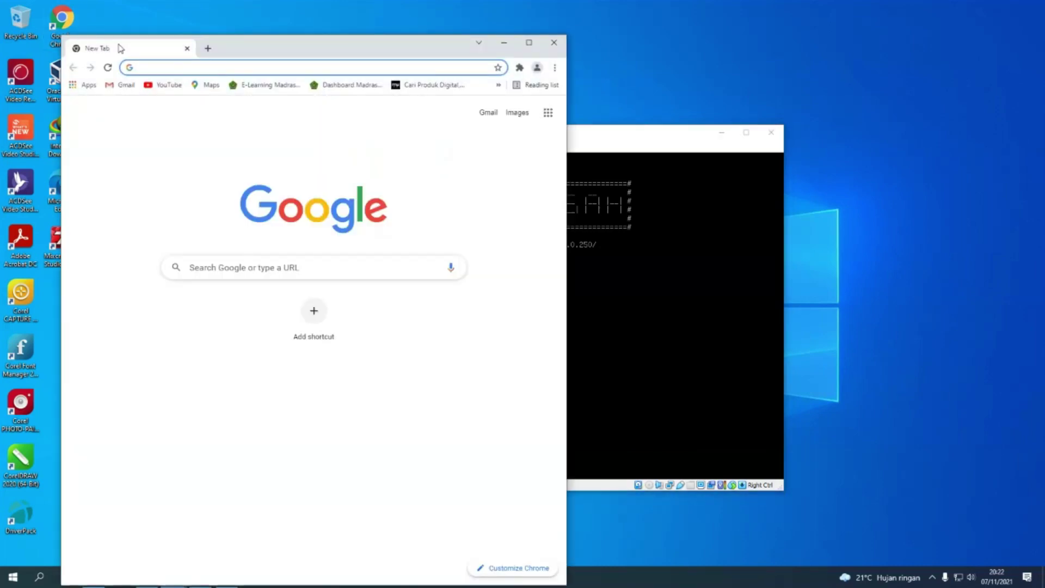
{"action": "type", "text": "192.168"}
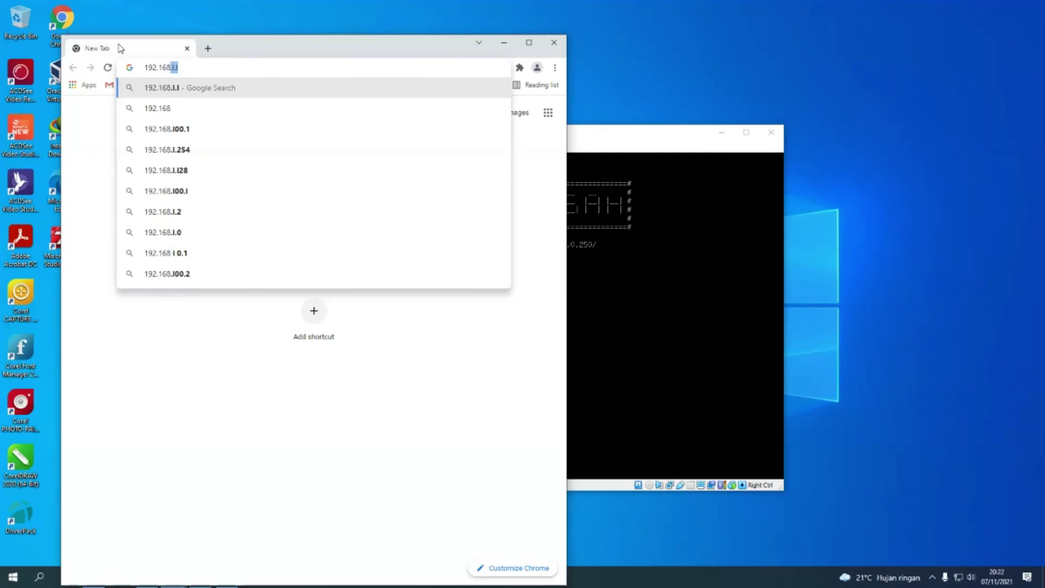
{"action": "type", "text": ".0."}
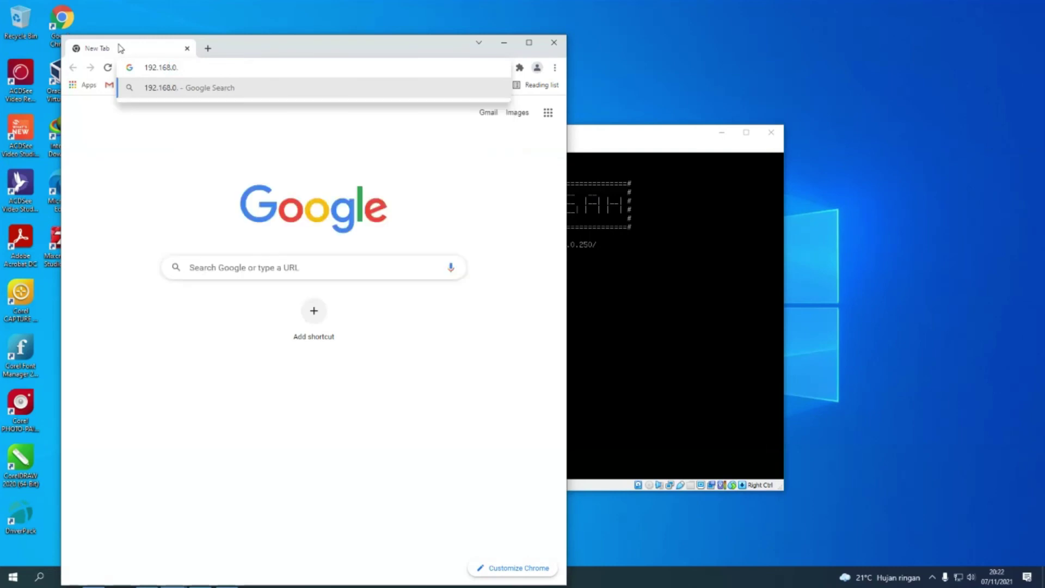
{"action": "type", "text": "250"}
{"action": "key", "text": "Return"}
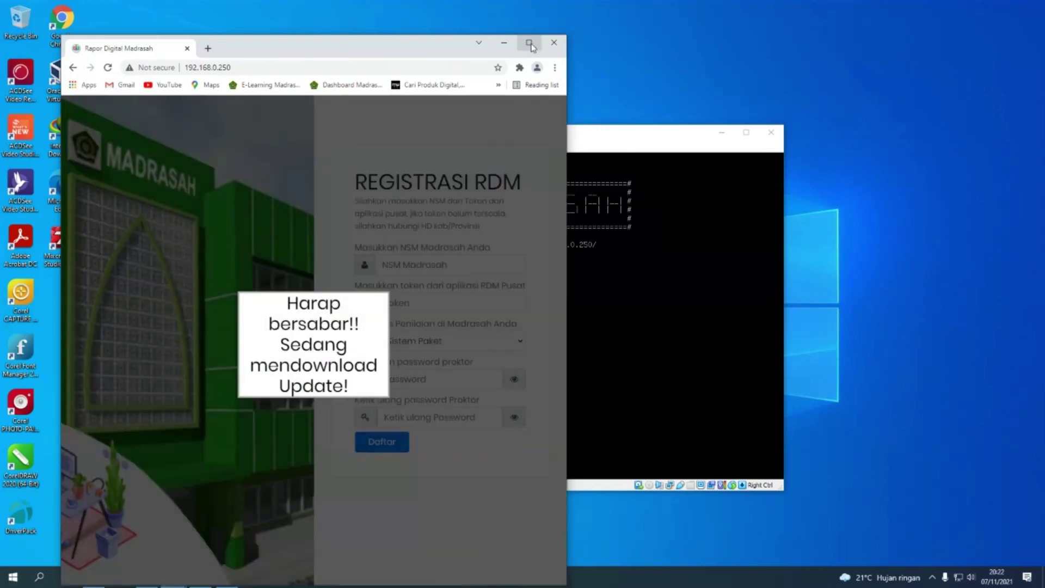
{"action": "left_click", "coordinate": [529, 44]}
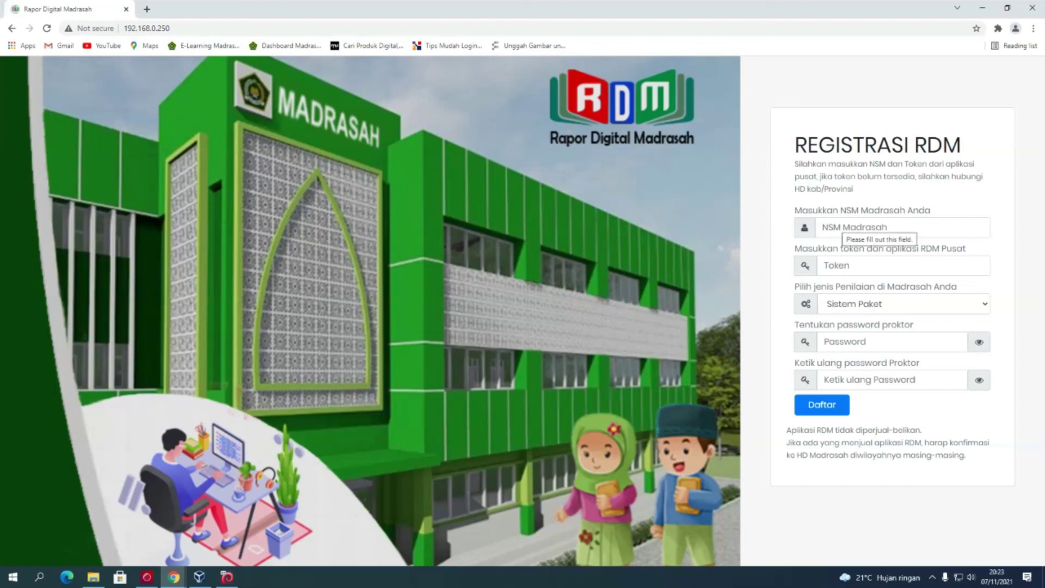
- Examine the RDM registration form's NSM field and the available choices for the madrasah's assessment type
{"action": "left_click", "coordinate": [840, 226]}
{"action": "left_click", "coordinate": [787, 206]}
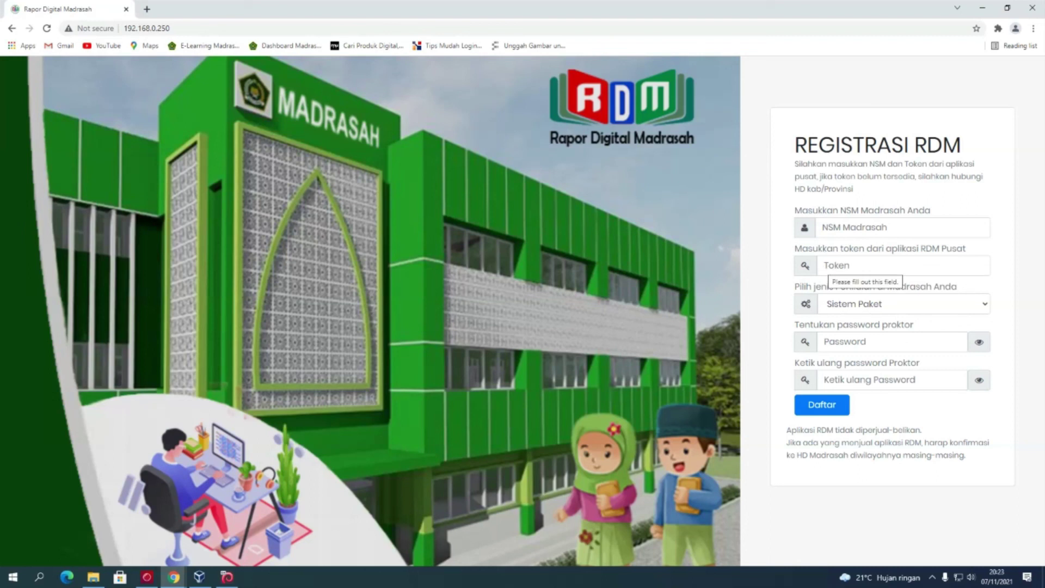
{"action": "left_click", "coordinate": [833, 304]}
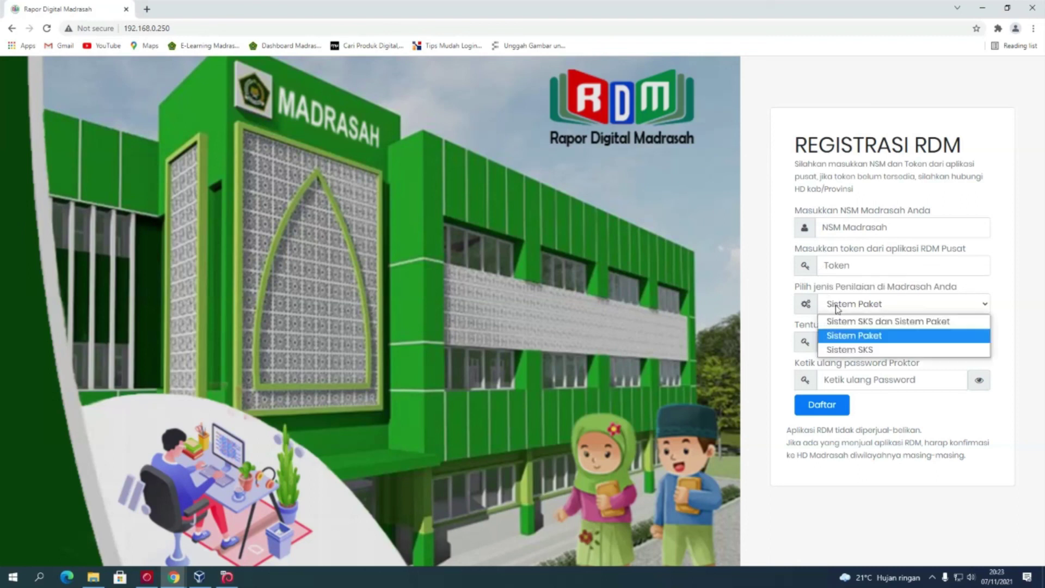
{"action": "left_click", "coordinate": [838, 307]}
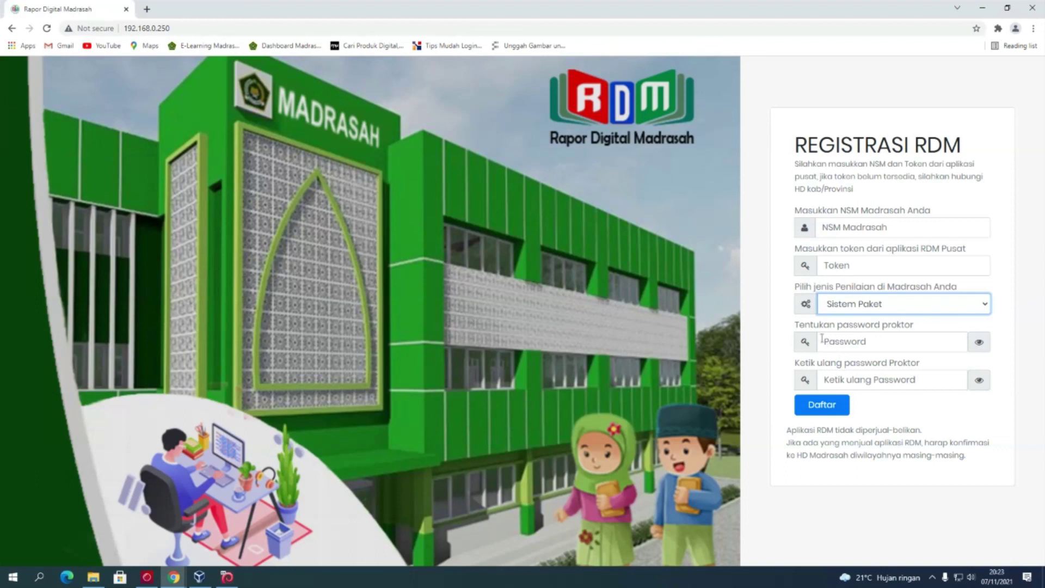